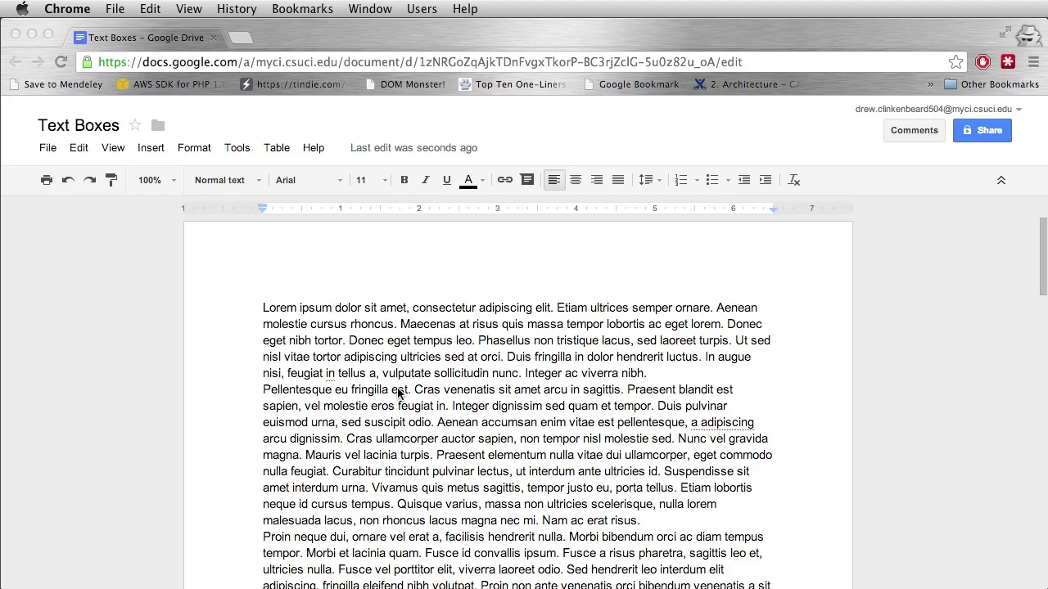
- Start a new drawing from the Insert menu and draw a rectangle on its canvas
scroll(479, 311, down, 4)
scroll(479, 300, up, 4)
scroll(479, 305, down, 5)
scroll(479, 305, up, 5)
click(149, 150)
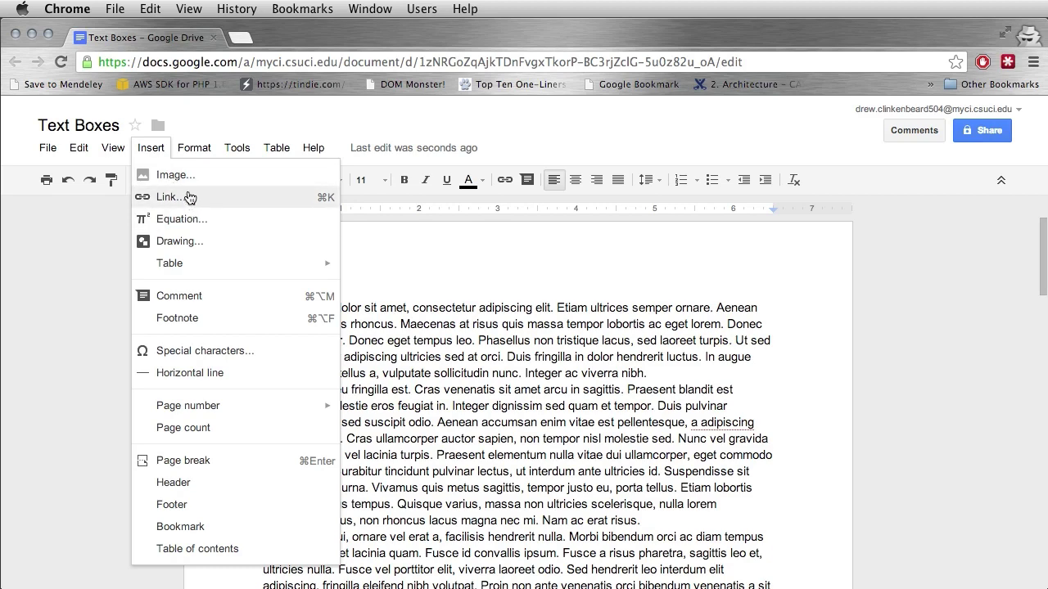
click(183, 242)
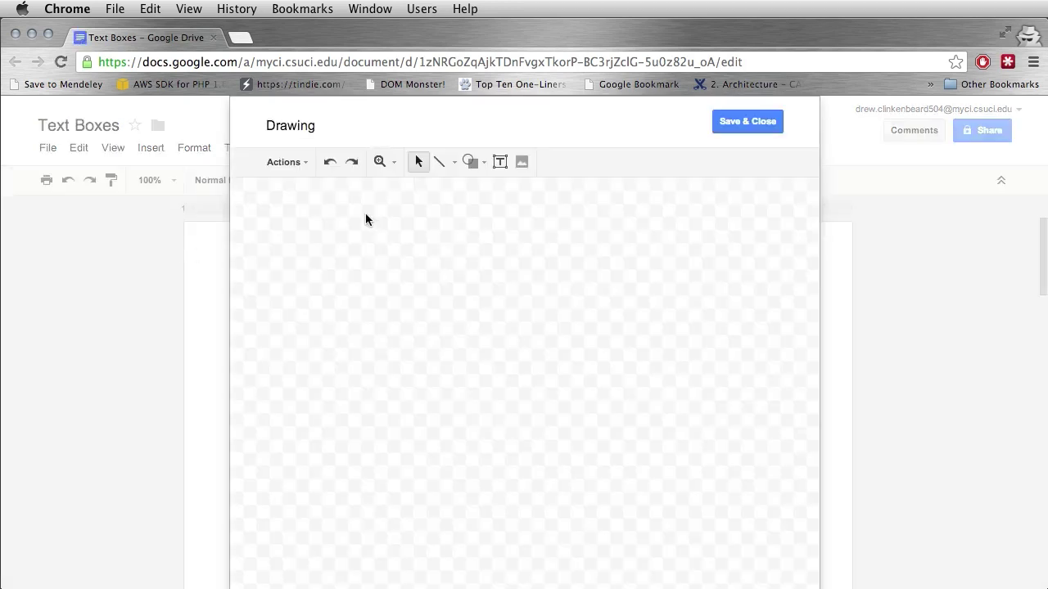
click(471, 160)
mouse_move(498, 189)
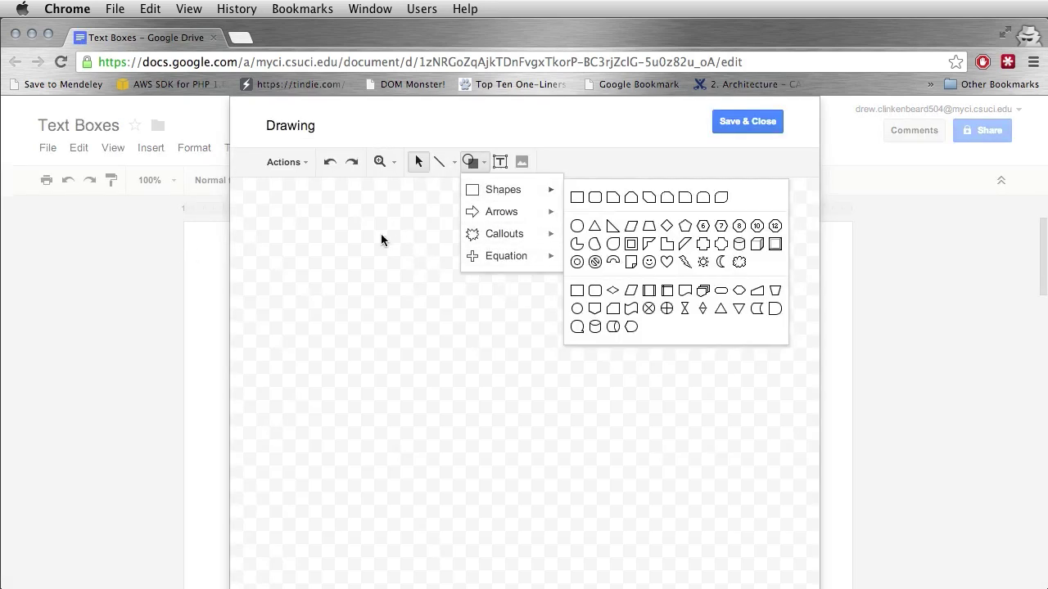
click(575, 198)
drag(377, 278, 487, 330)
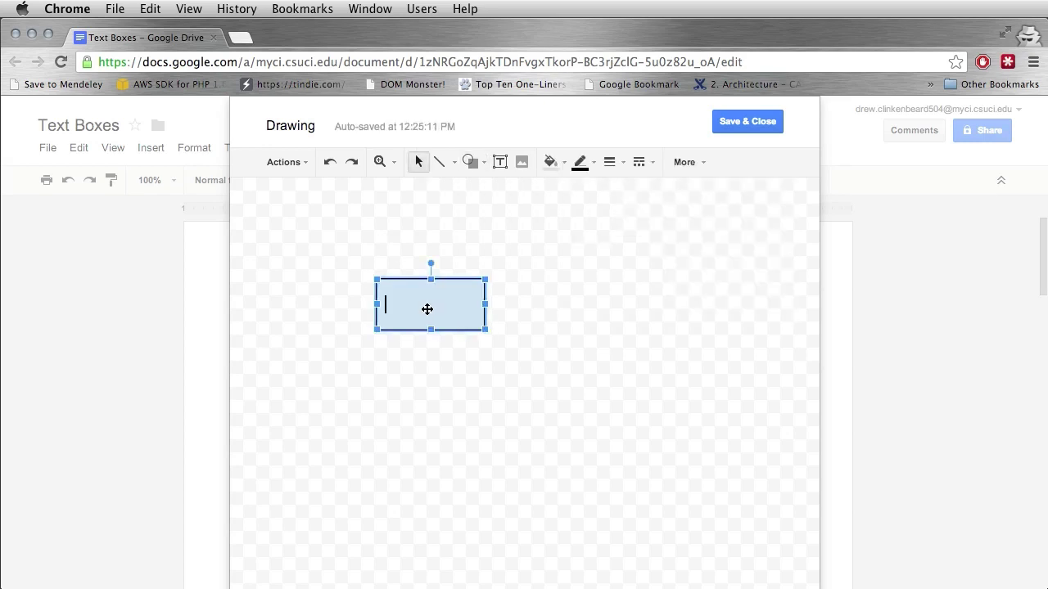
- Draw a line out from the rectangle's right side and a text box beside it
click(439, 161)
drag(485, 304, 585, 304)
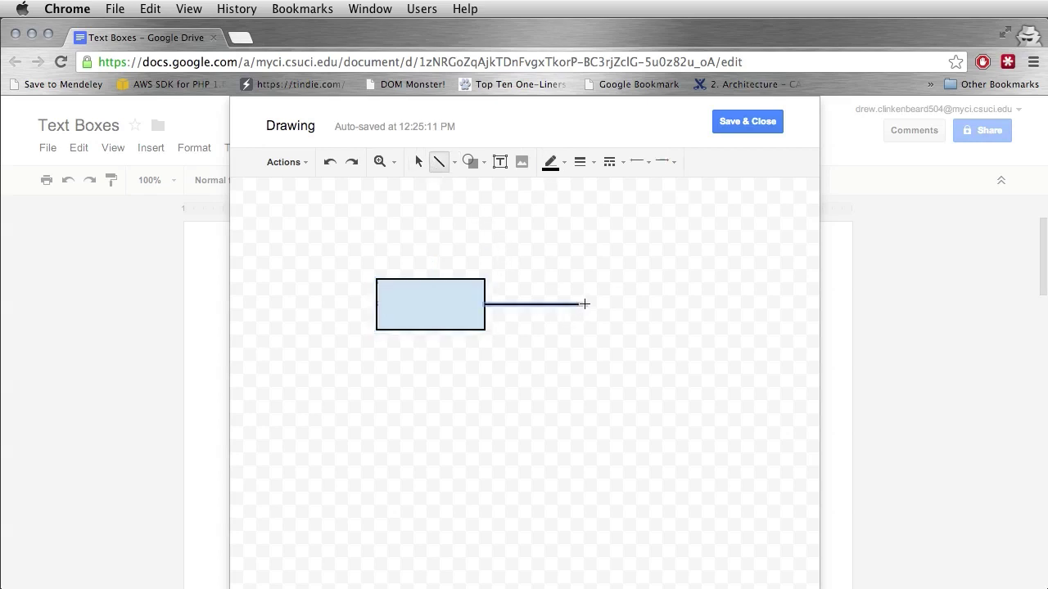
click(500, 161)
drag(592, 262, 757, 373)
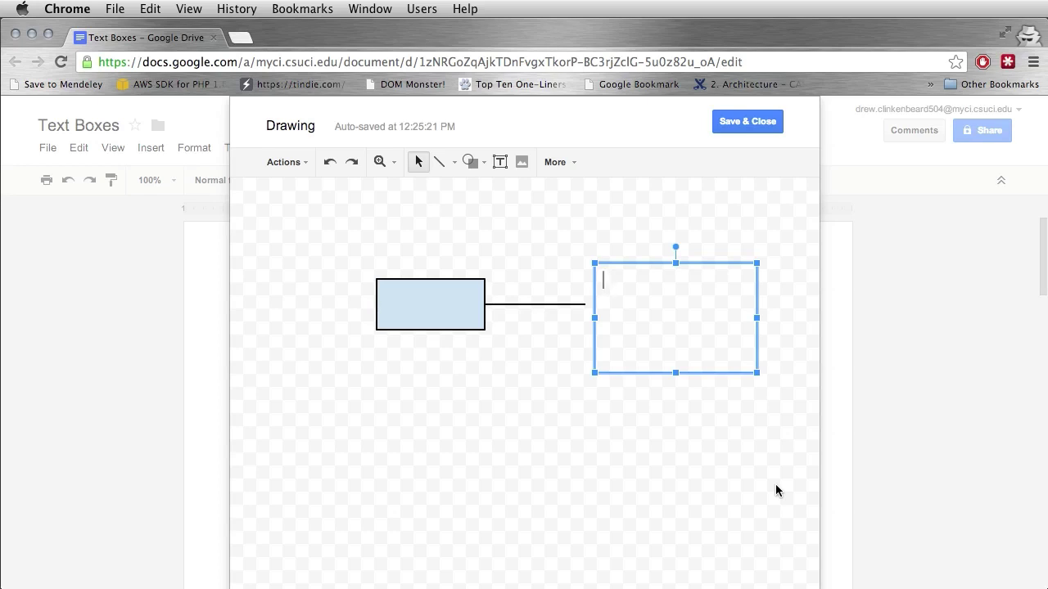
- Type 'Free Cake' and a phone number on two lines, then shrink the box to fit
text(Free Cake)
key(Return)
text((805)-555-4444)
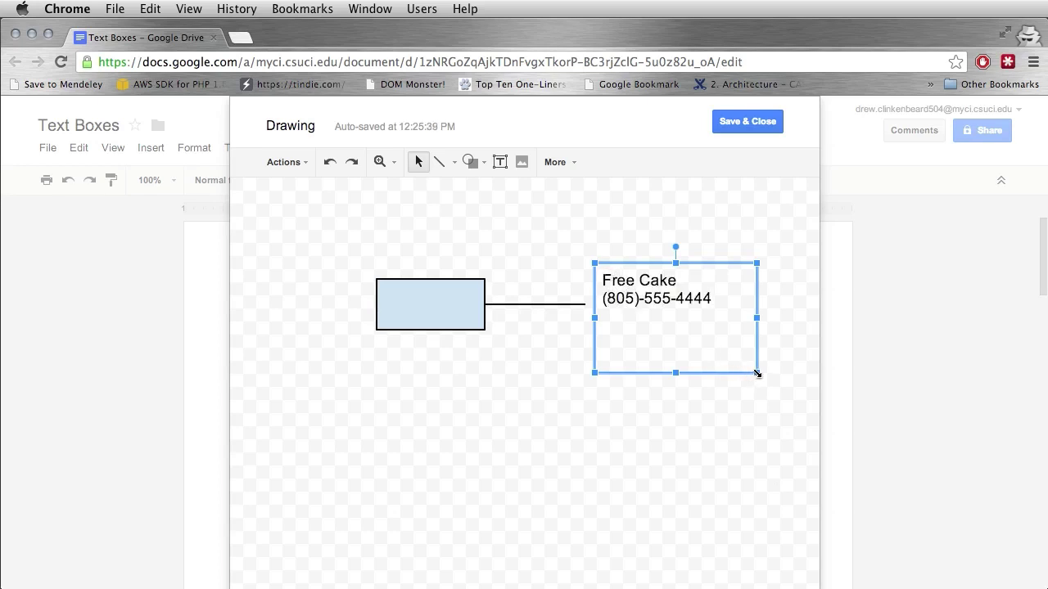
drag(756, 374, 736, 316)
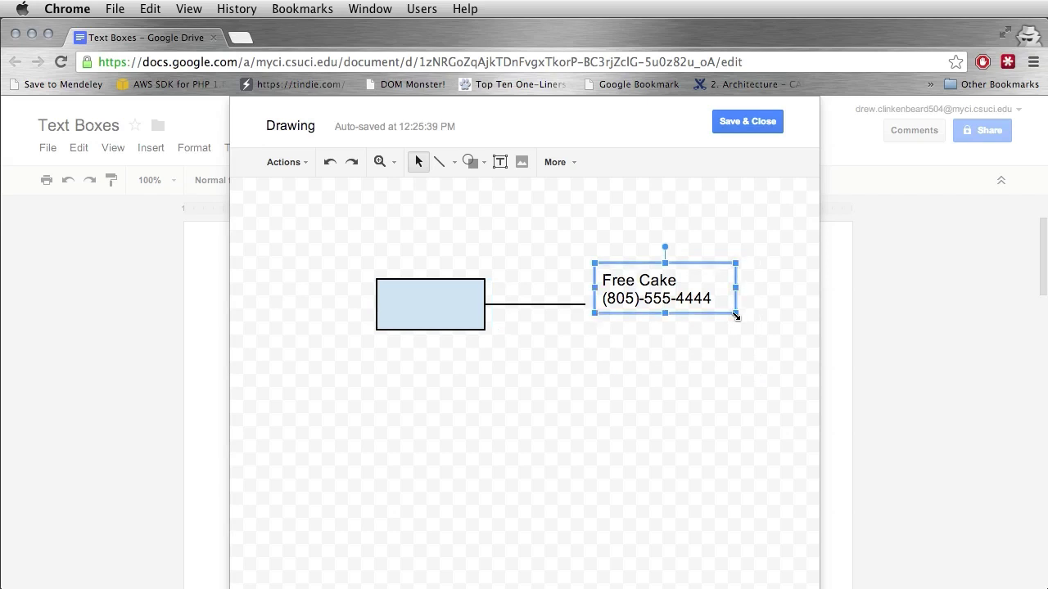
- Delete the rectangle and the connecting line from the drawing
click(410, 325)
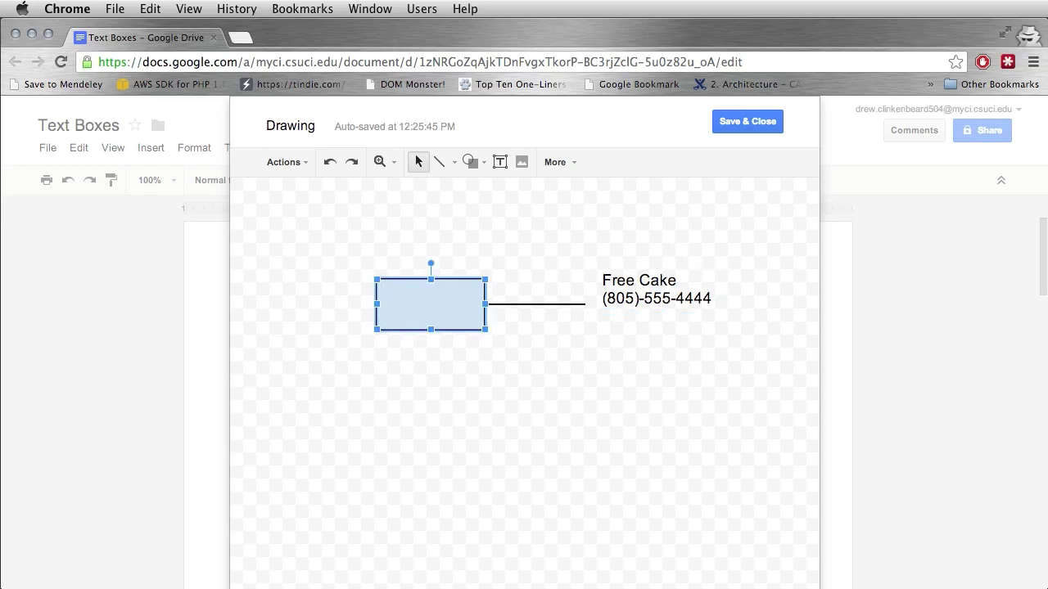
key(BackSpace)
click(519, 304)
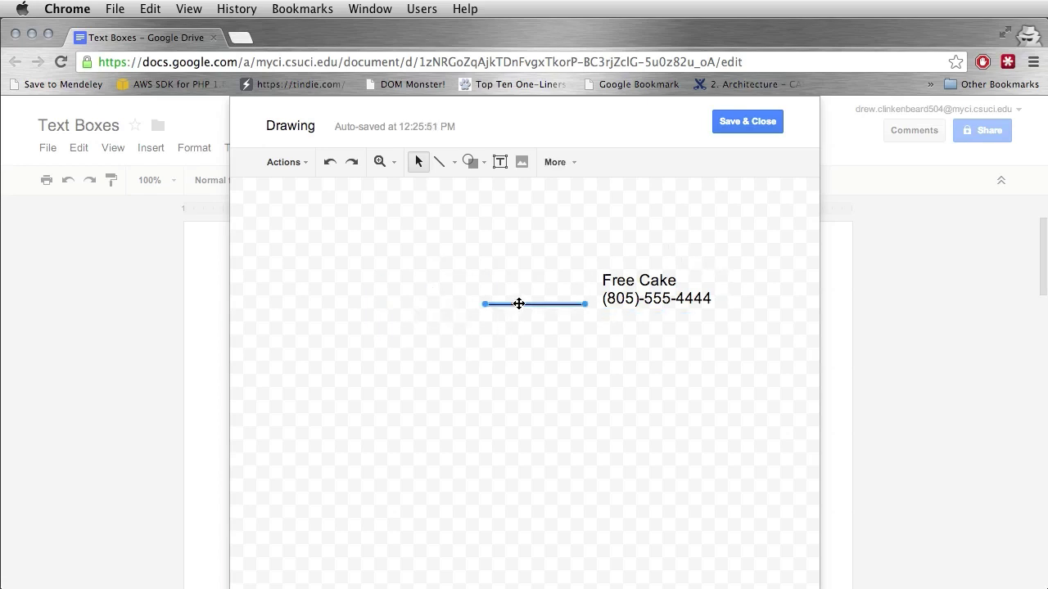
key(BackSpace)
- Rotate the text box to stand vertically, shift it left, and save the drawing into the document
click(638, 280)
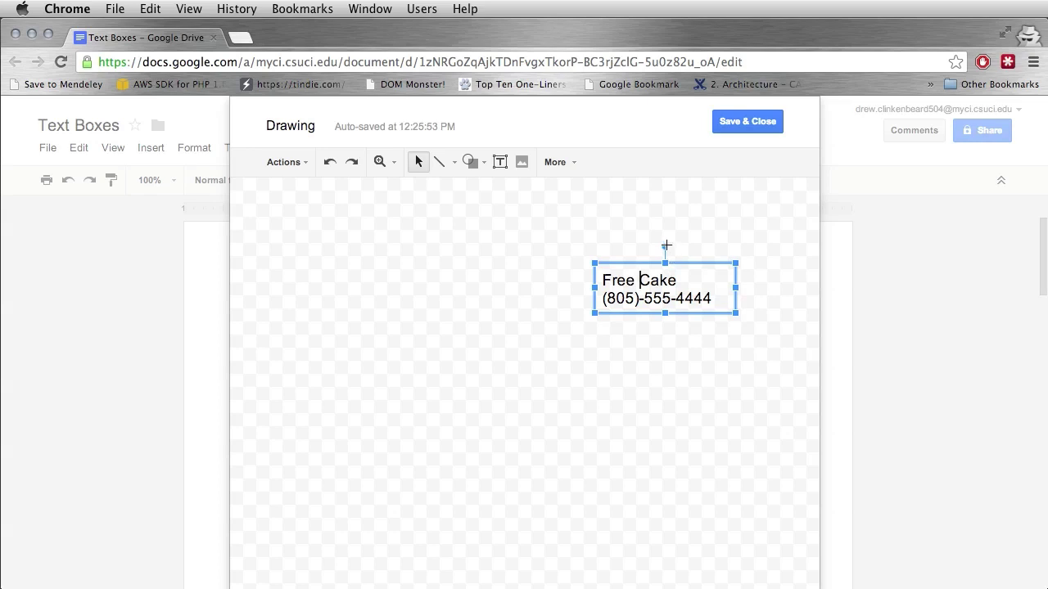
drag(666, 245, 620, 288)
drag(686, 305, 536, 313)
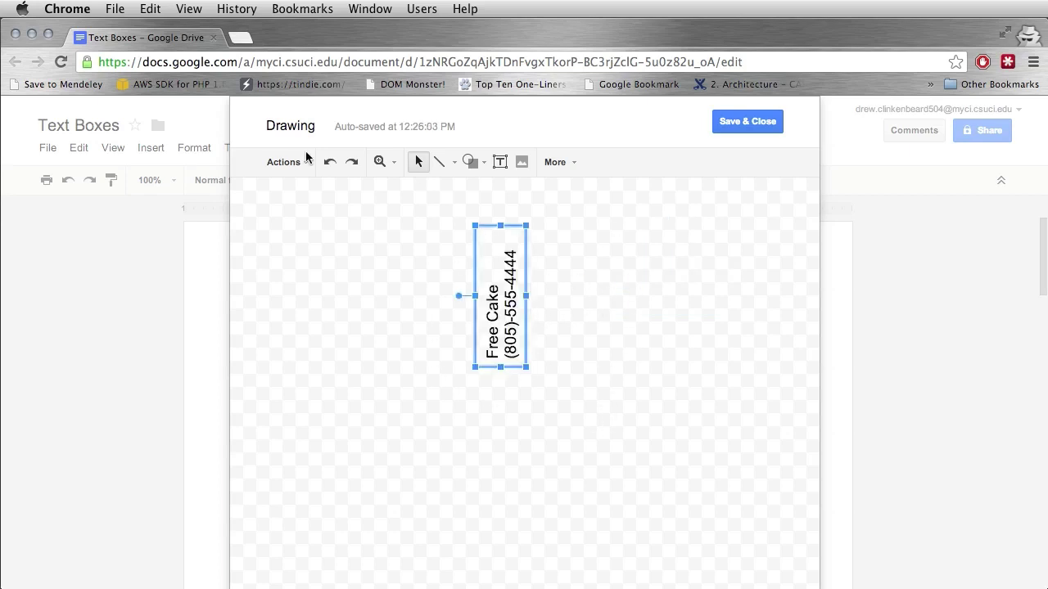
click(747, 122)
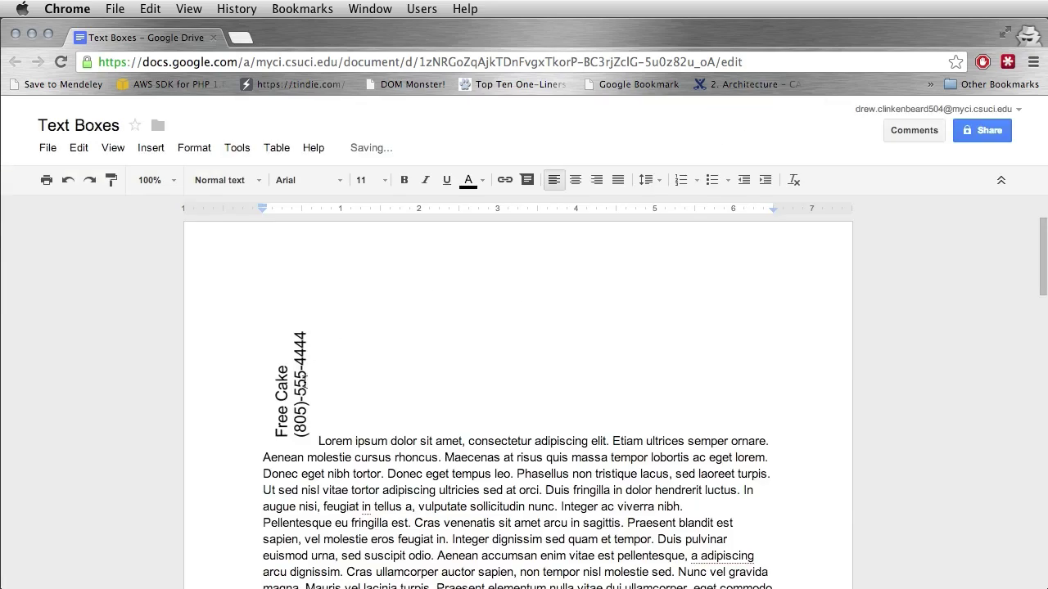
- Cut the vertical text box and paste it on the empty line below the last paragraph
click(303, 378)
key(super+x)
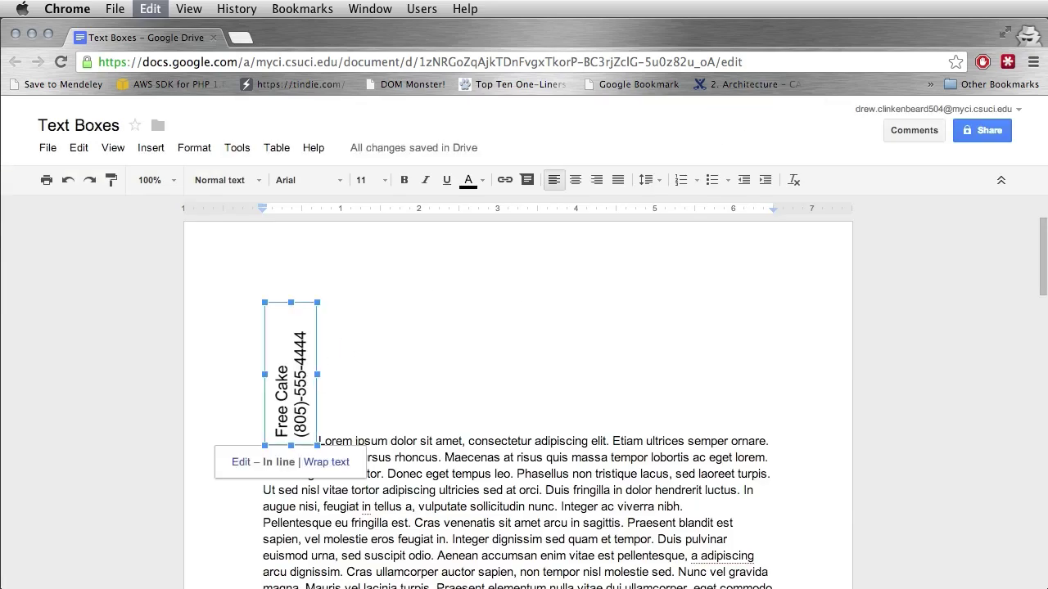
scroll(404, 353, down, 10)
click(535, 475)
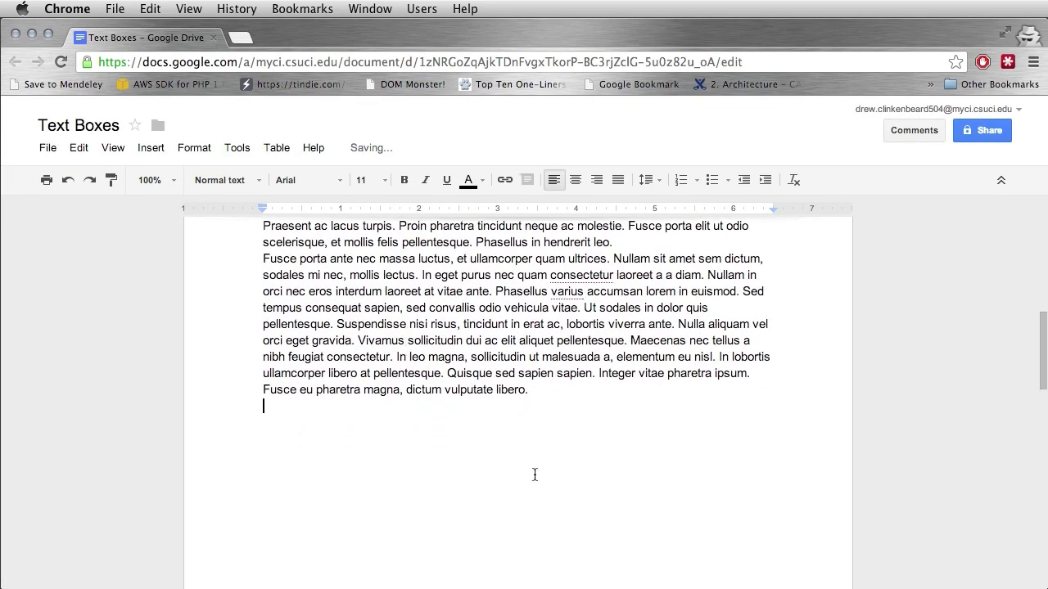
key(super+v)
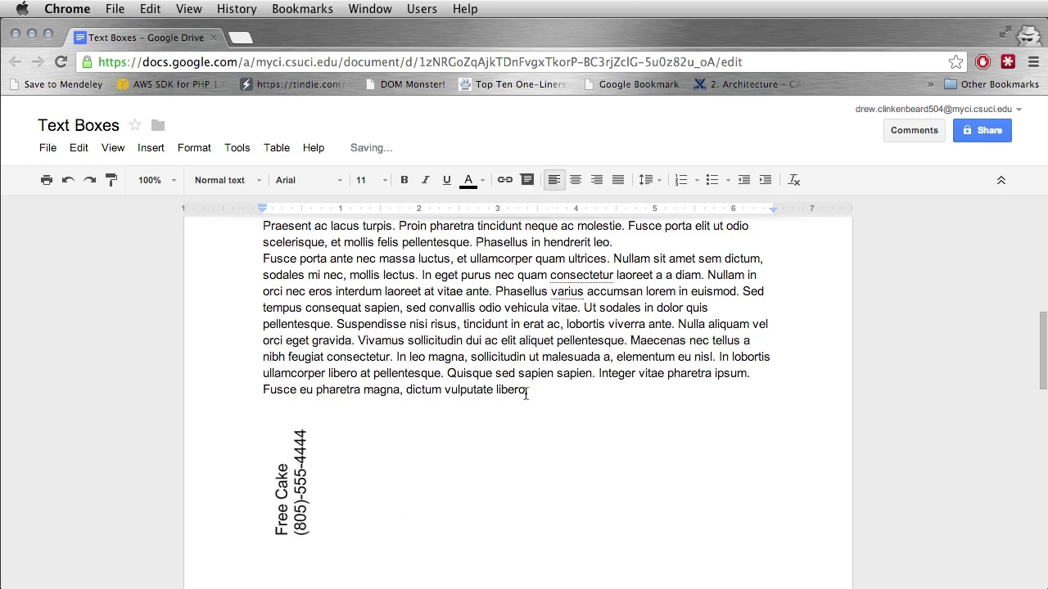
- Paste further copies so seven Free Cake boxes sit side by side
scroll(526, 393, down, 2)
scroll(548, 417, up, 5)
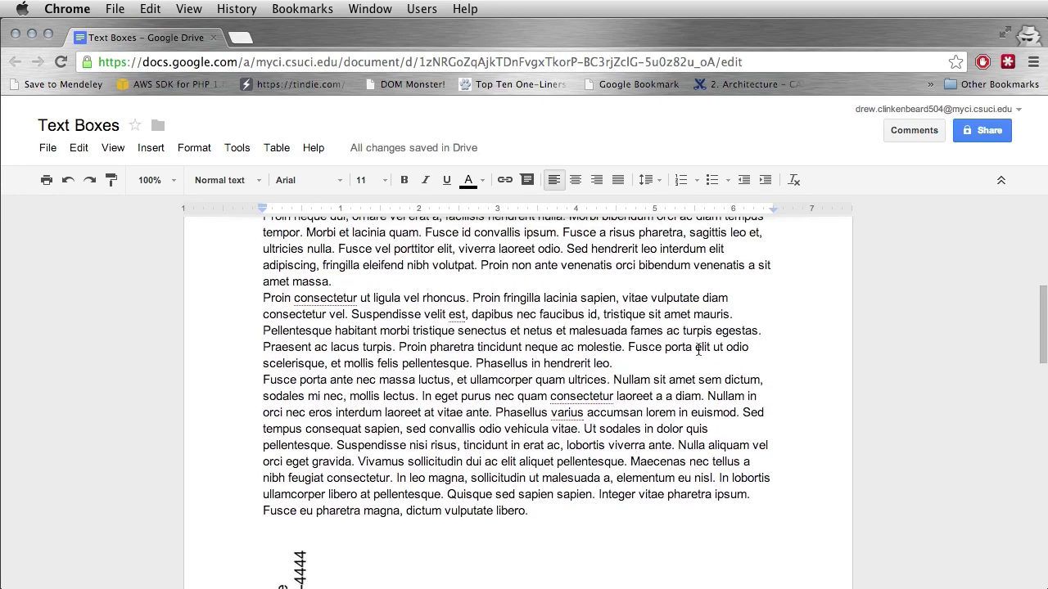
scroll(390, 410, down, 2)
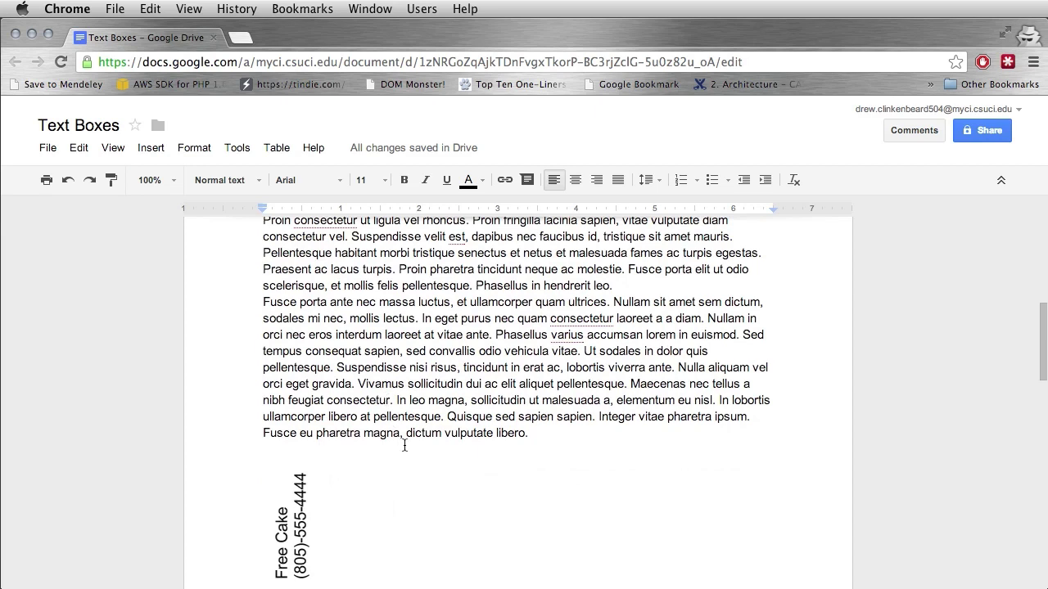
scroll(405, 446, down, 1)
key(super+v)
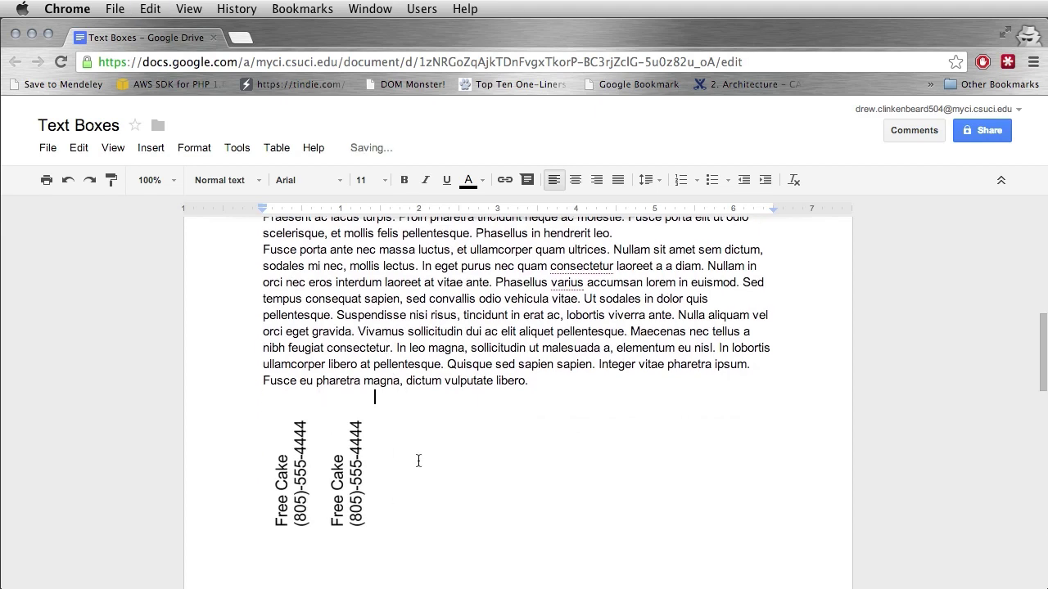
key(super+v)
key(super+v)
key(super+v)
key(super+v)
key(super+v)
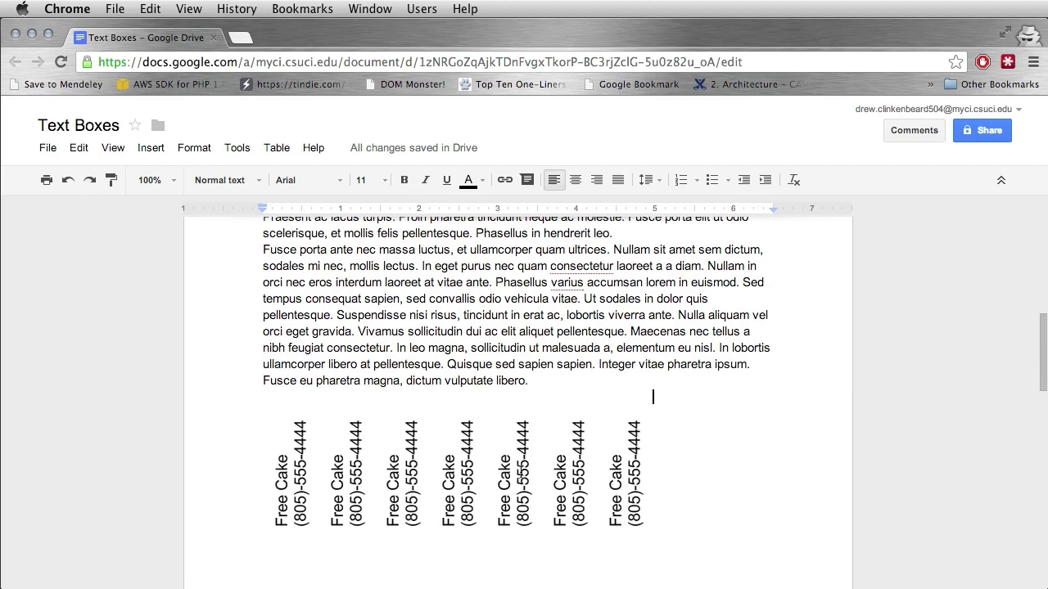
scroll(653, 397, up, 10)
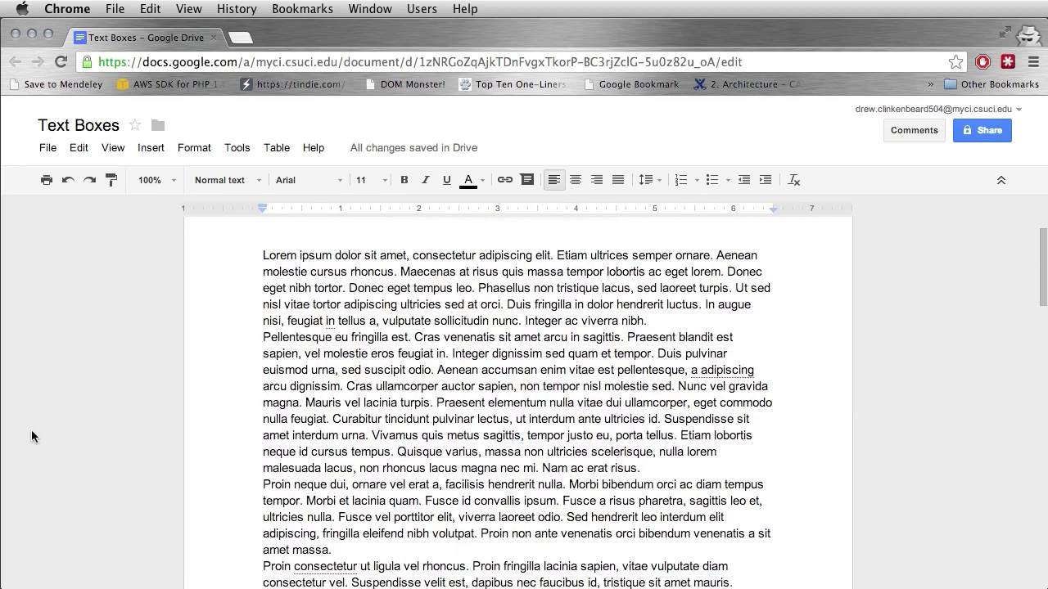
click(176, 181)
click(176, 181)
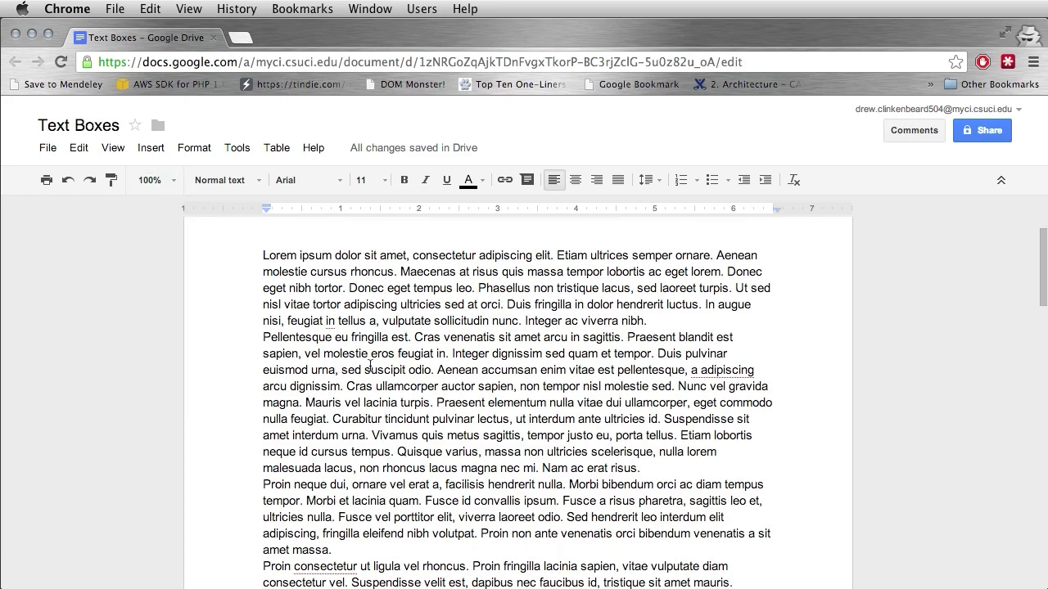
click(176, 182)
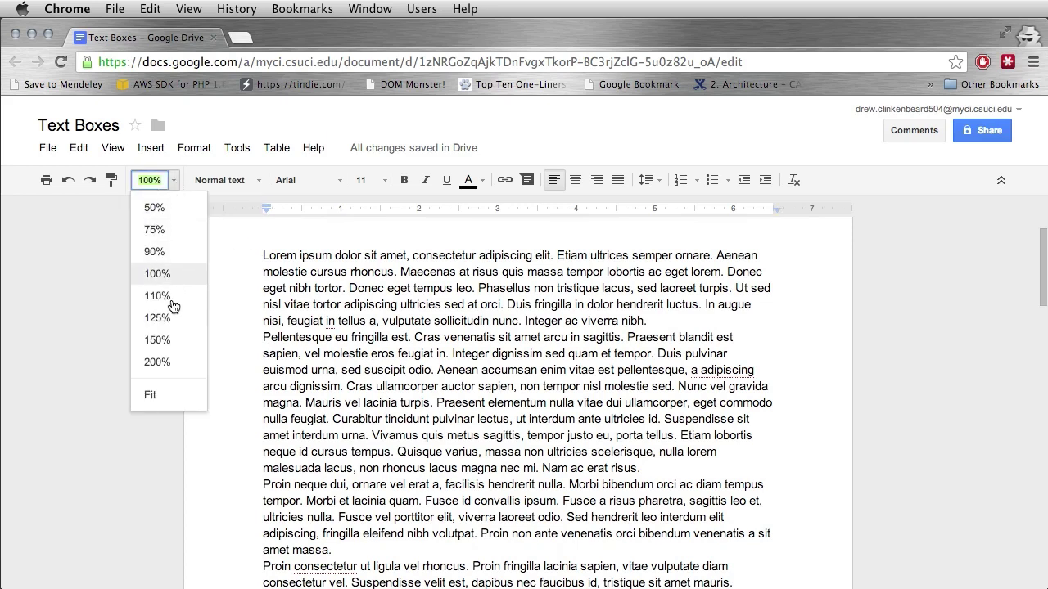
click(151, 396)
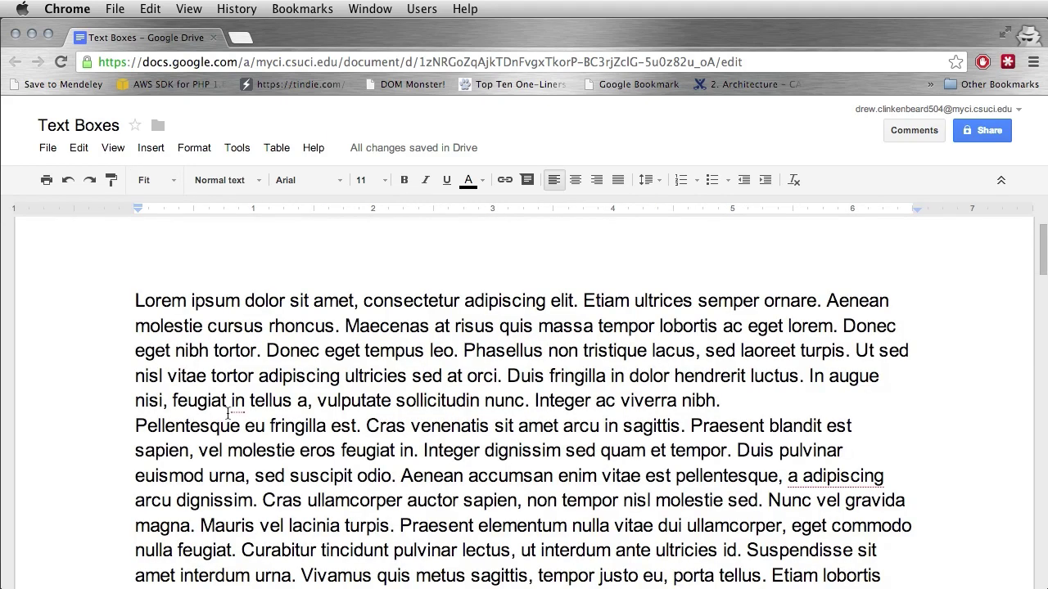
drag(189, 310, 401, 477)
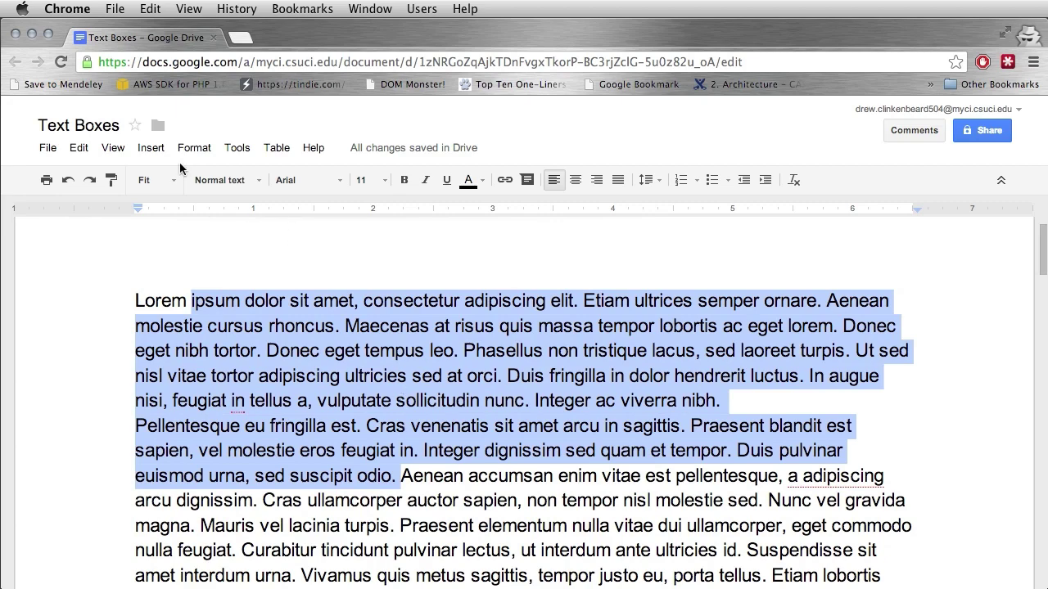
click(168, 179)
click(151, 260)
scroll(437, 483, down, 10)
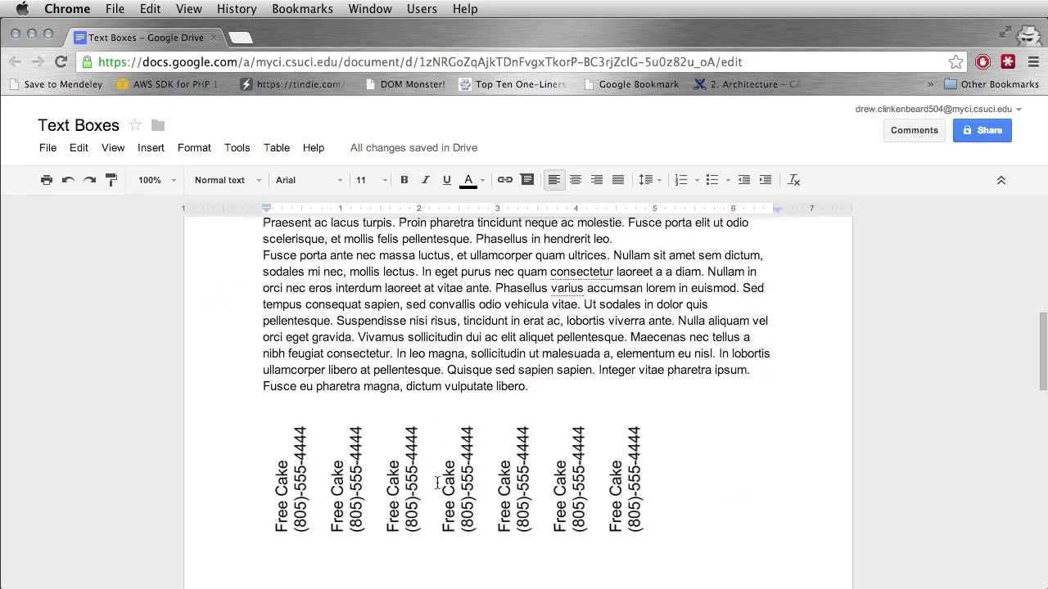
scroll(437, 483, up, 10)
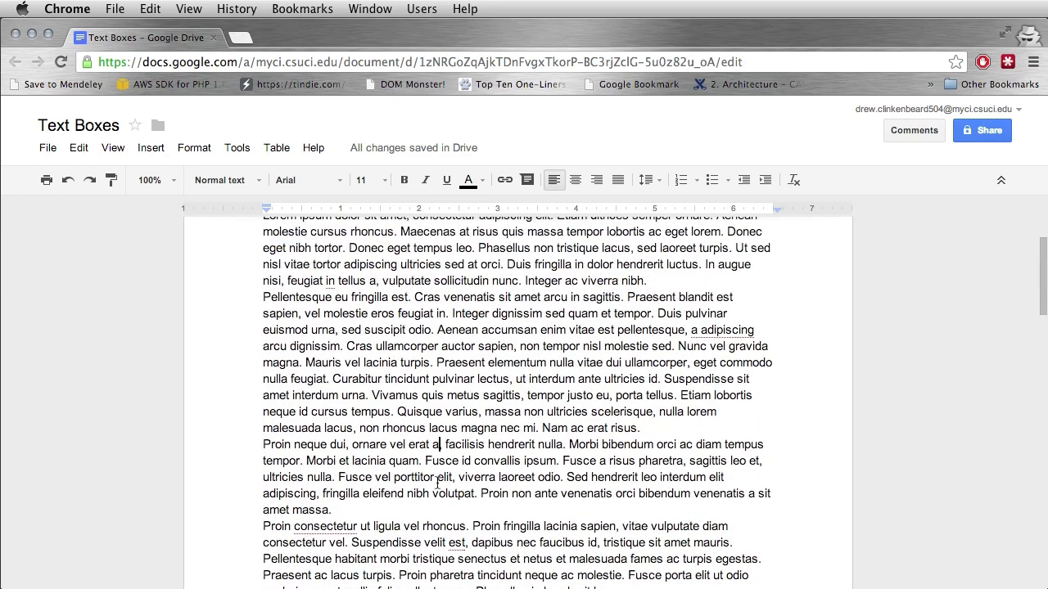
scroll(437, 482, up, 2)
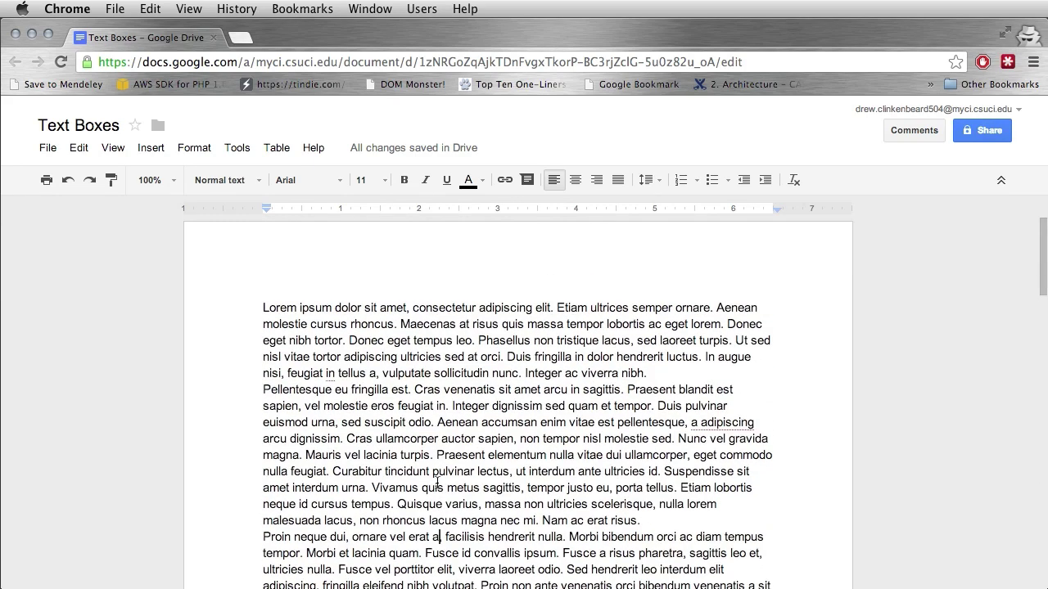
drag(472, 488, 496, 488)
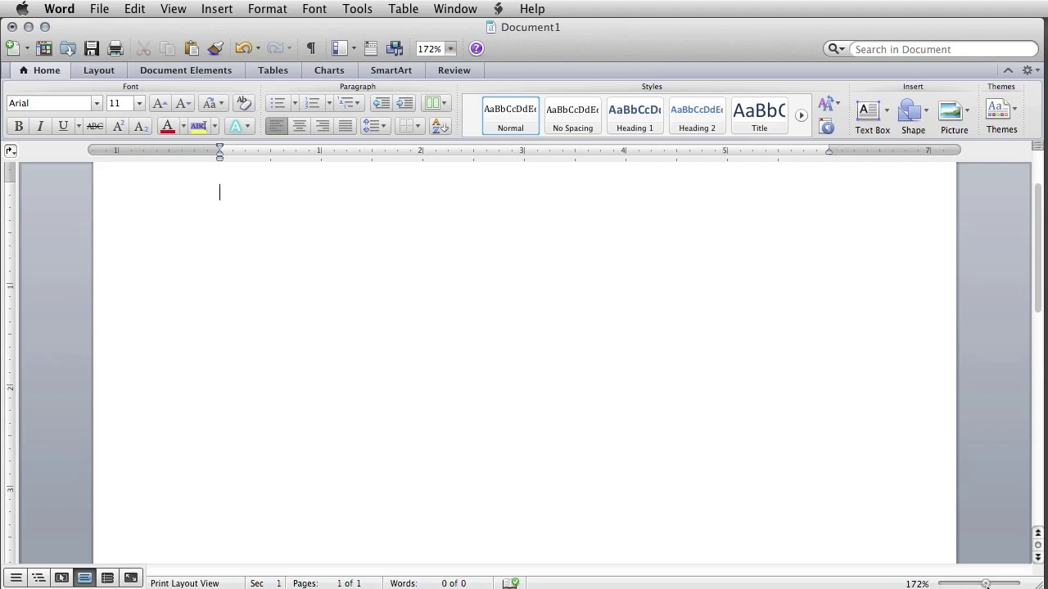
- Adjust the zoom slider to zoom the blank Document1 page in and out
mouse_move(986, 584)
mouse_down()
mouse_move(1015, 585)
mouse_move(961, 585)
mouse_move(987, 584)
mouse_up()
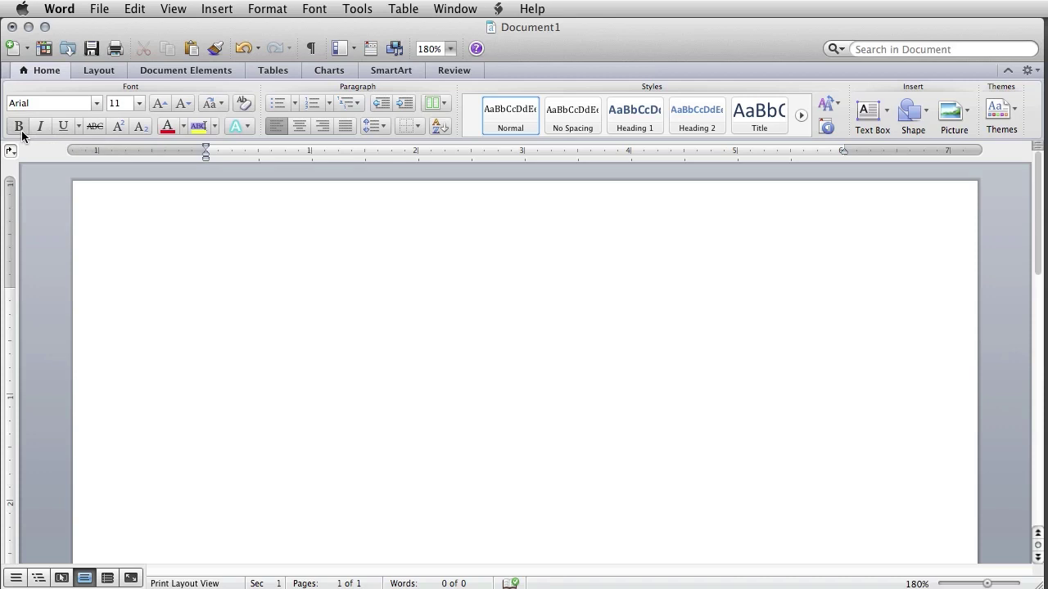
- Browse the font list without changing the font, then show the Tables ribbon options
click(96, 103)
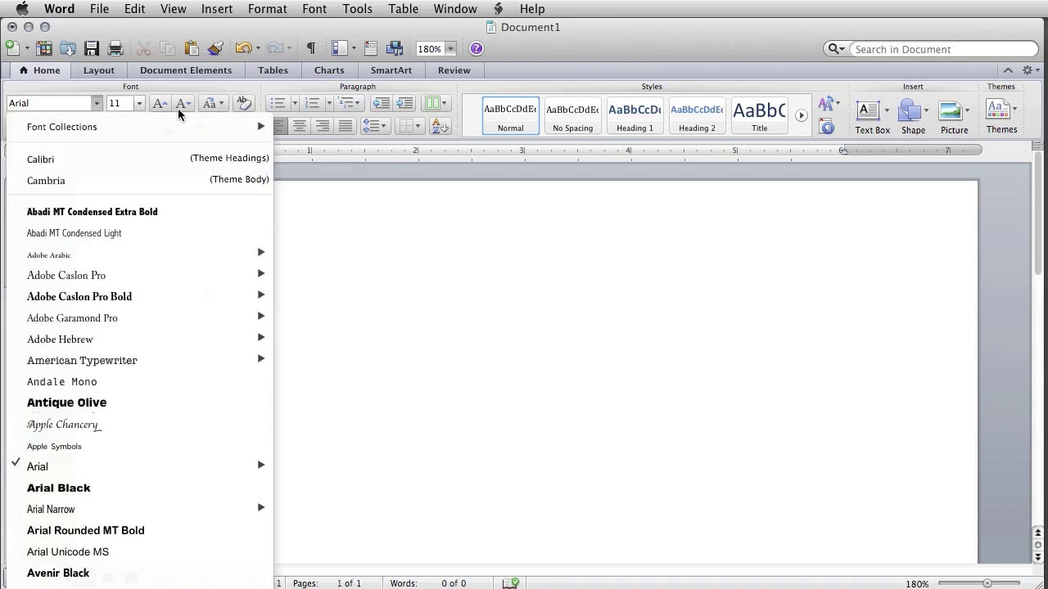
click(369, 295)
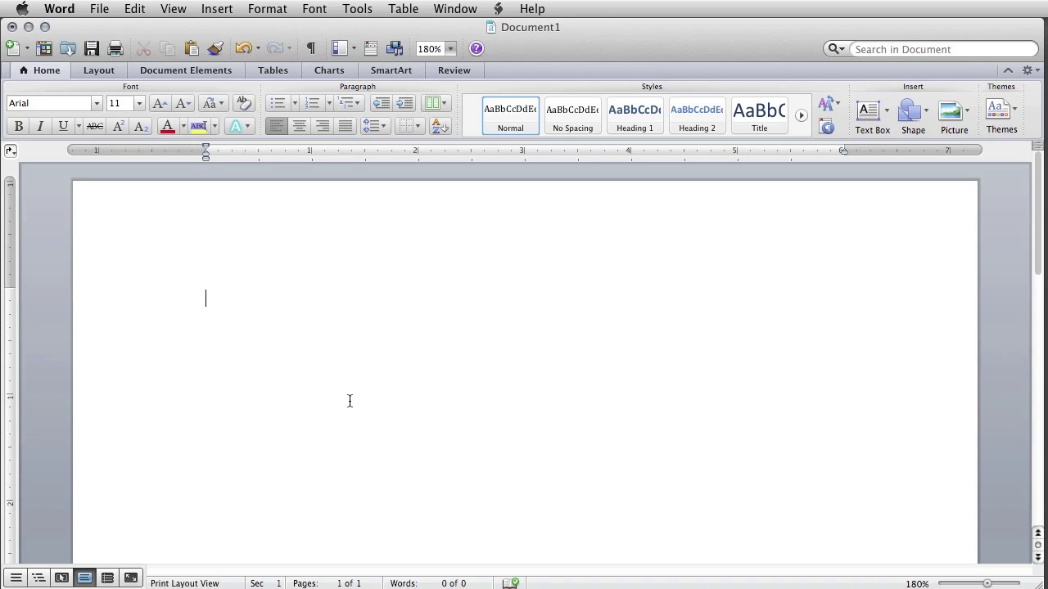
click(266, 72)
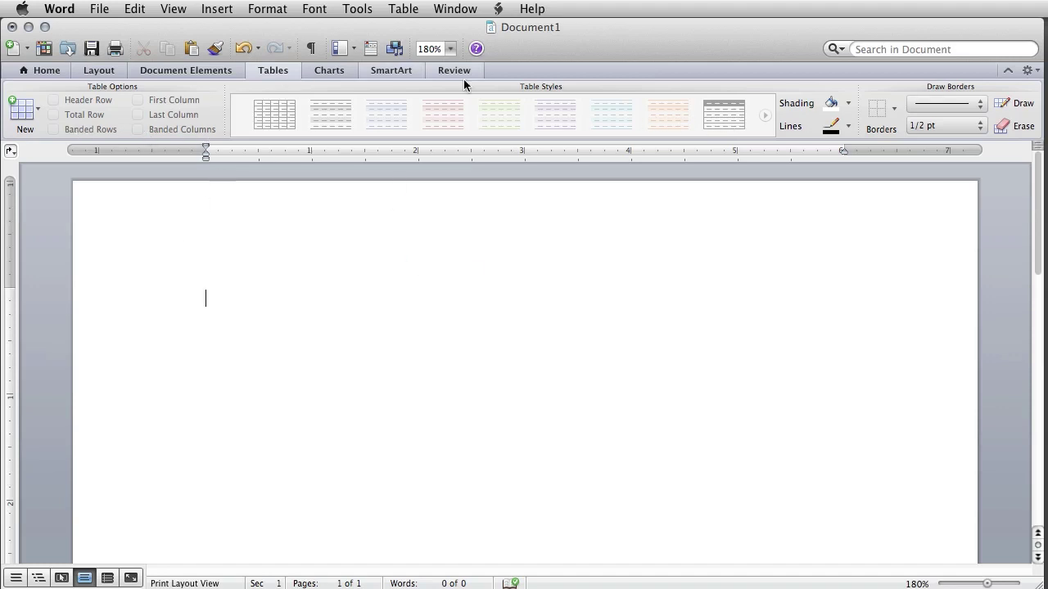
- Paste lorem ipsum paragraphs and draw a text box amid them, rotating it to stand upright
key(super+v)
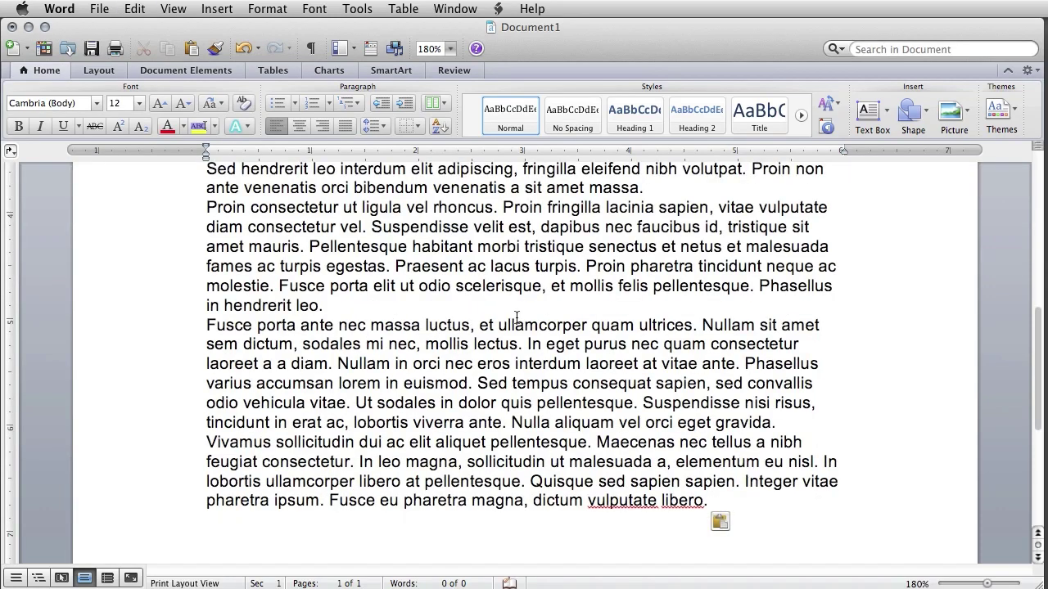
scroll(515, 317, up, 3)
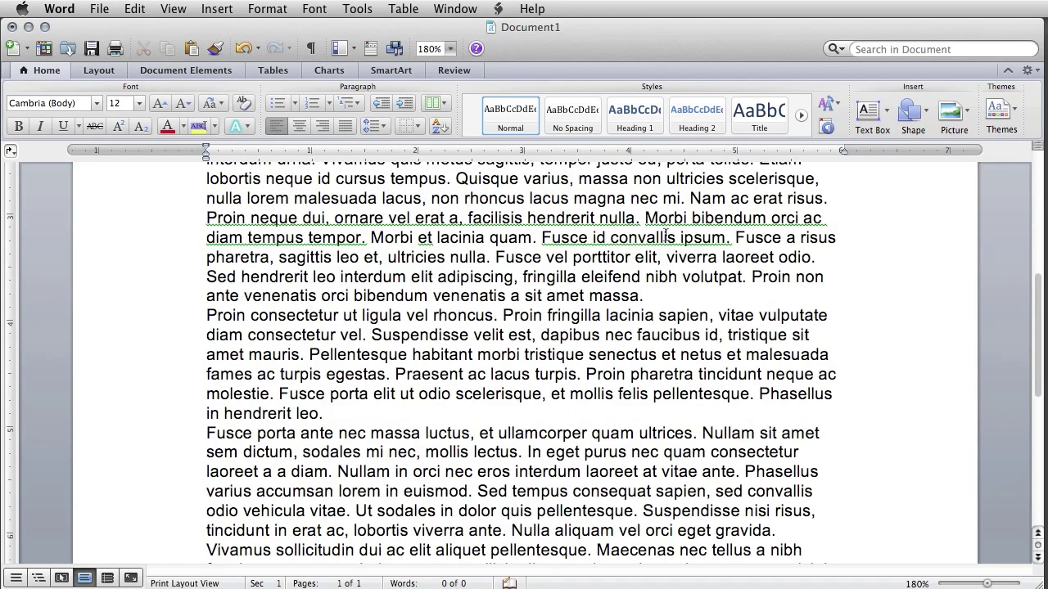
click(870, 115)
drag(366, 254, 605, 400)
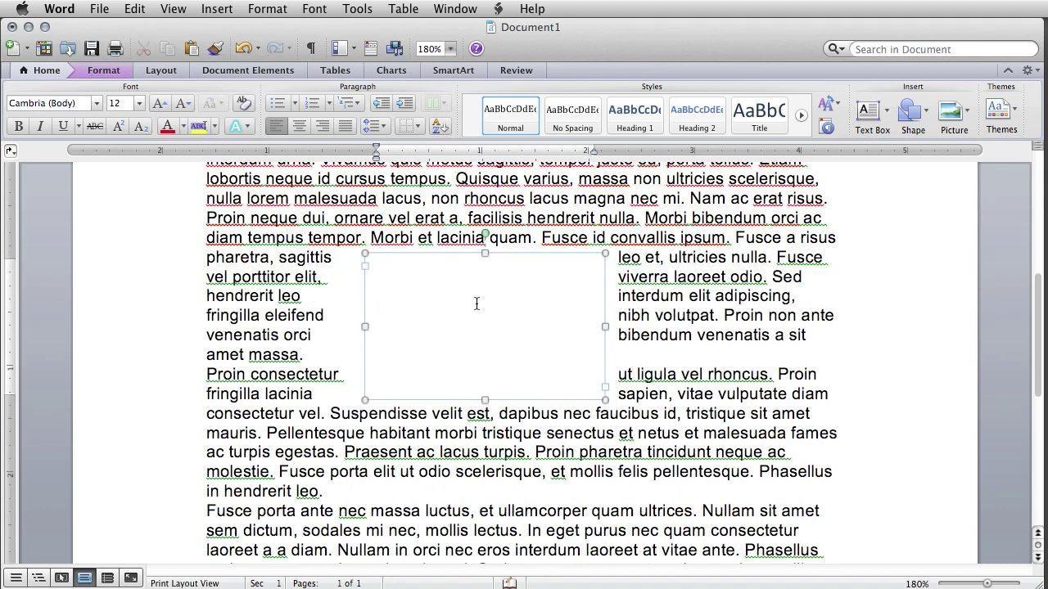
drag(486, 235, 580, 329)
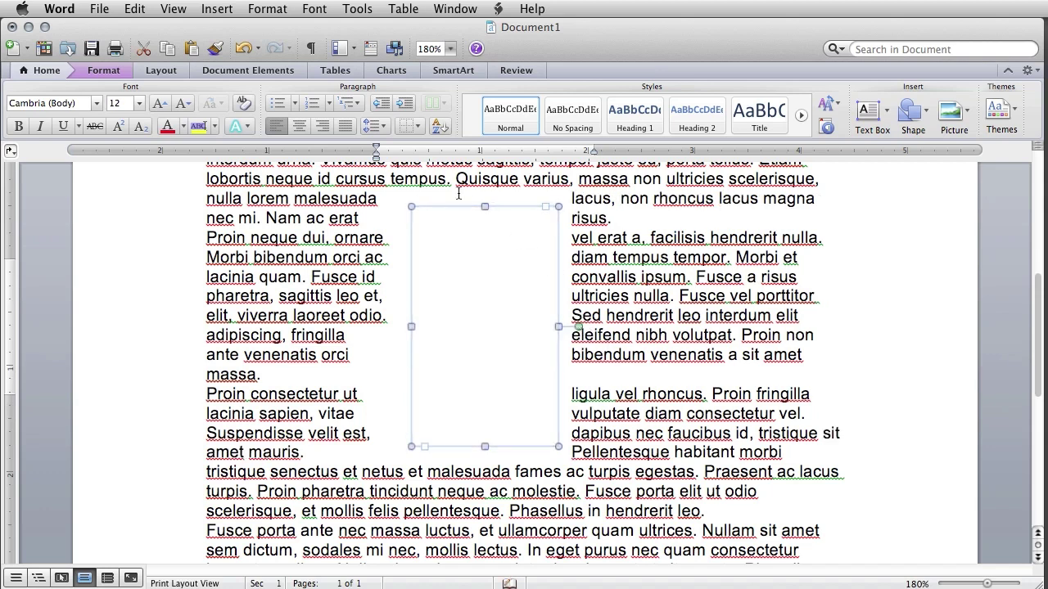
- Browse the Layout, Document Elements, Tables, Charts, Review and SmartArt tabs, then delete the text box
click(147, 71)
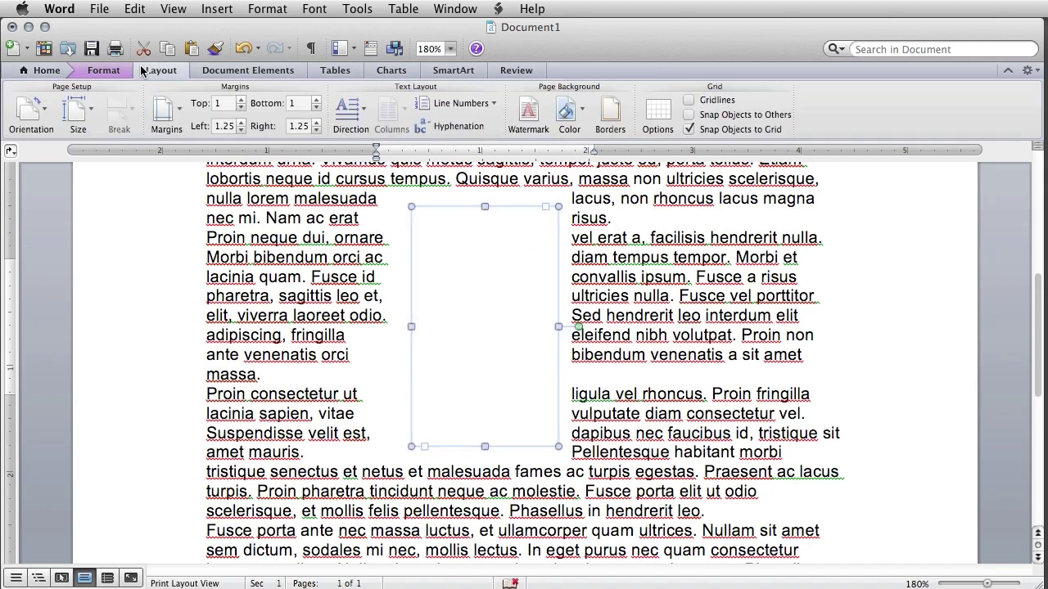
click(237, 71)
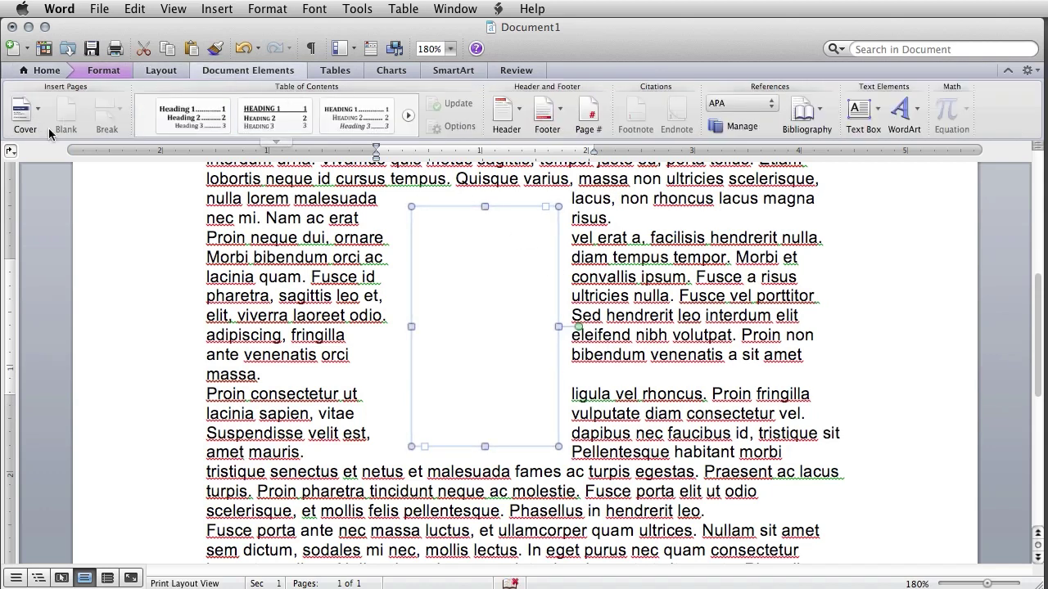
click(337, 71)
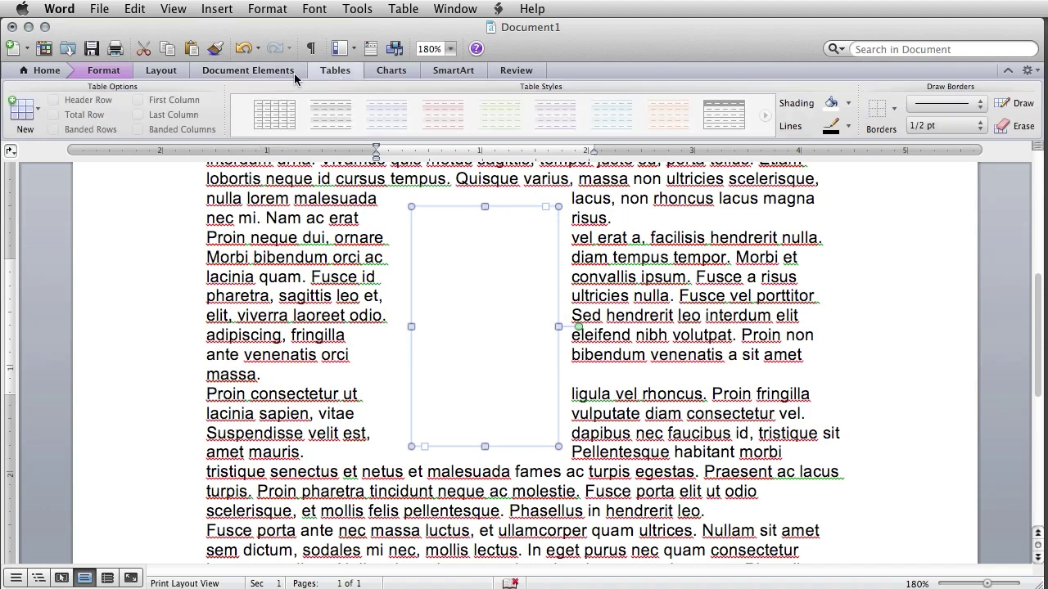
click(255, 71)
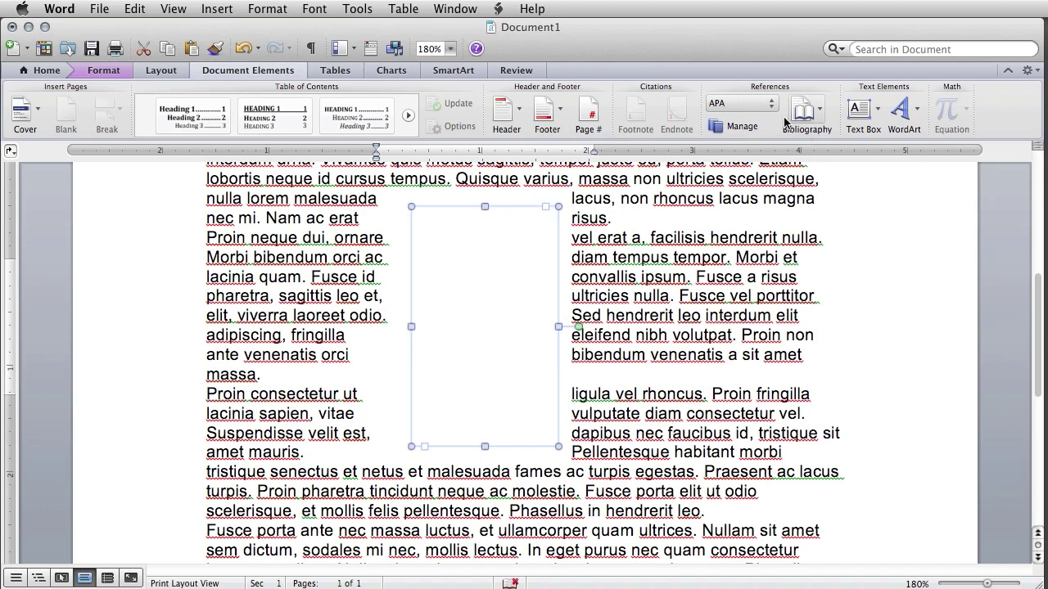
click(370, 72)
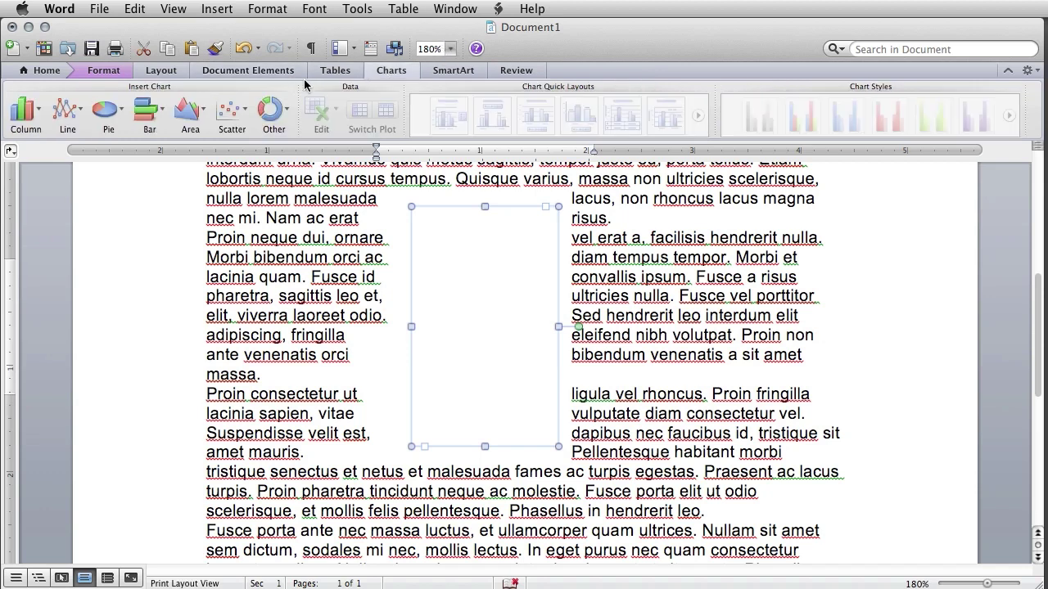
click(516, 70)
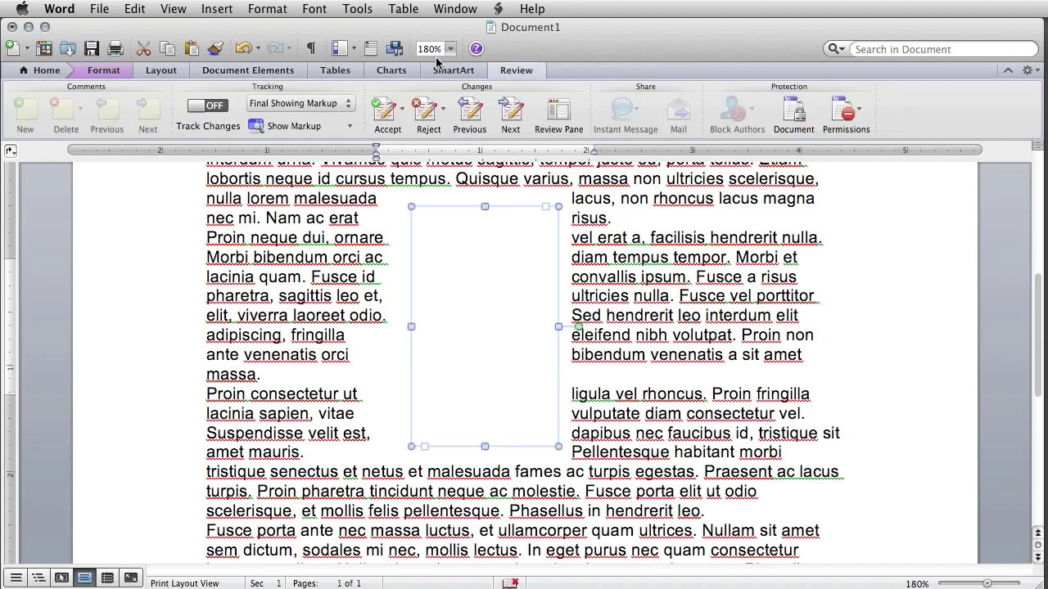
click(442, 72)
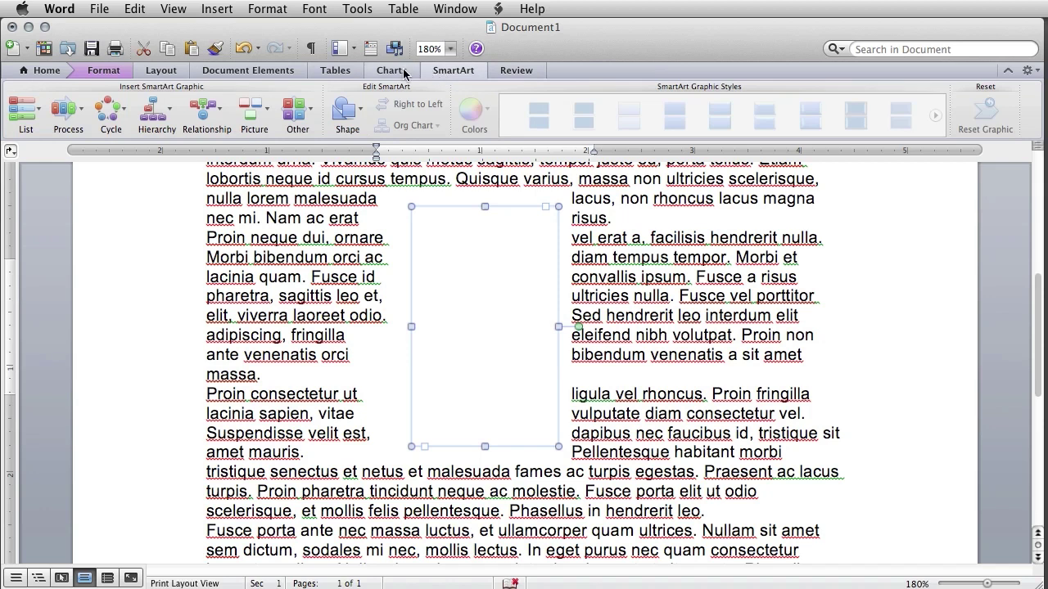
click(337, 70)
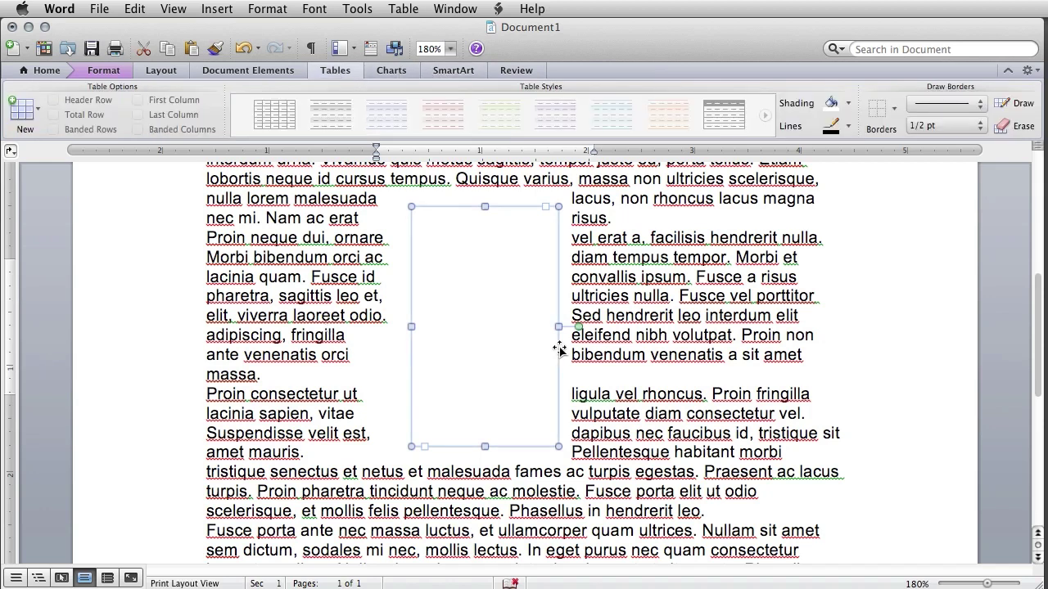
key(Delete)
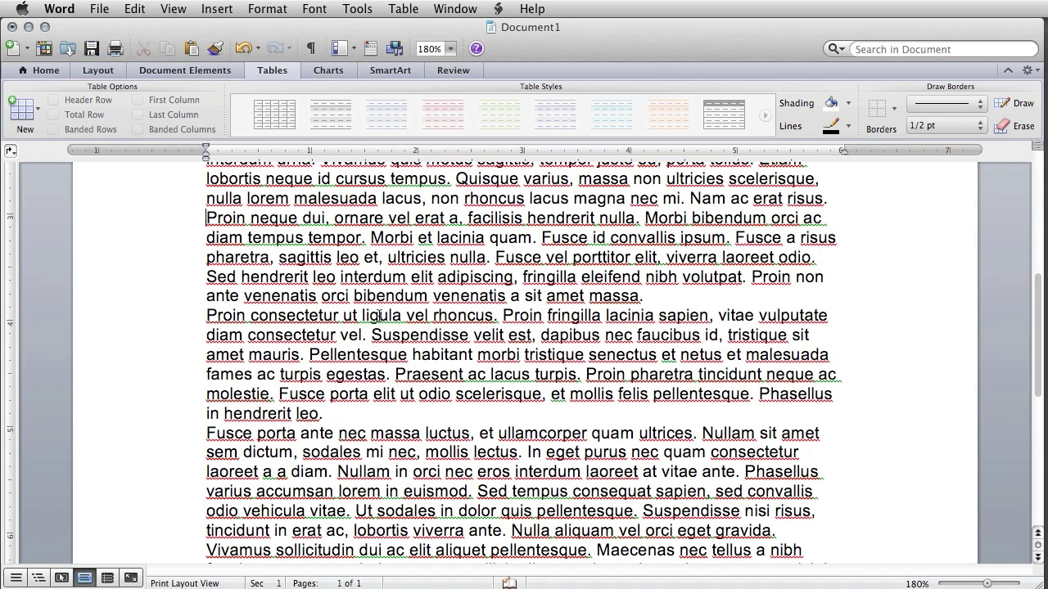
- Select and delete all document text, then open Tools > Mail Merge Manager
key(super+a)
key(Delete)
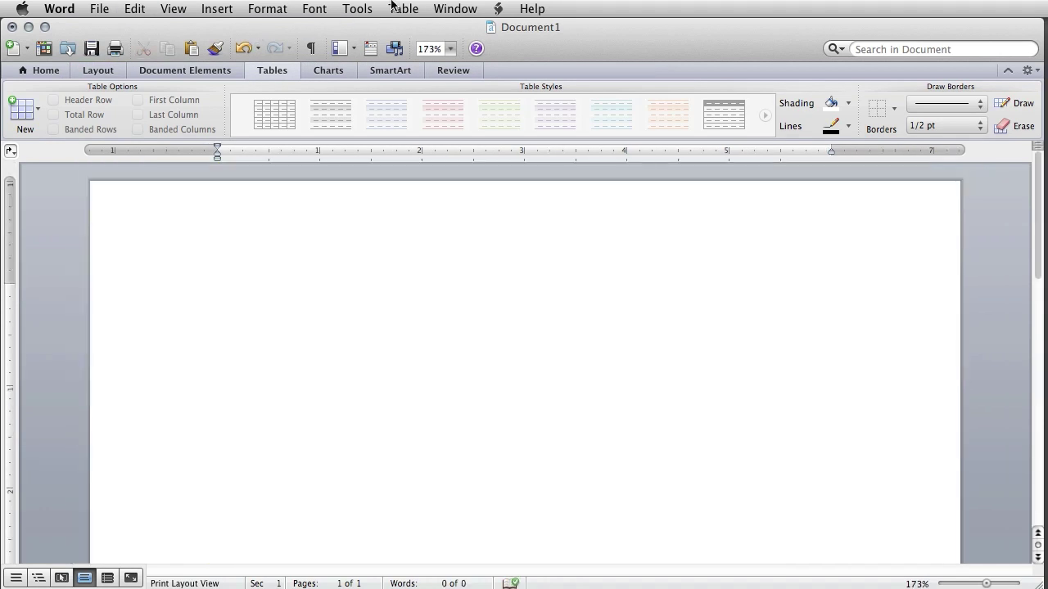
click(368, 9)
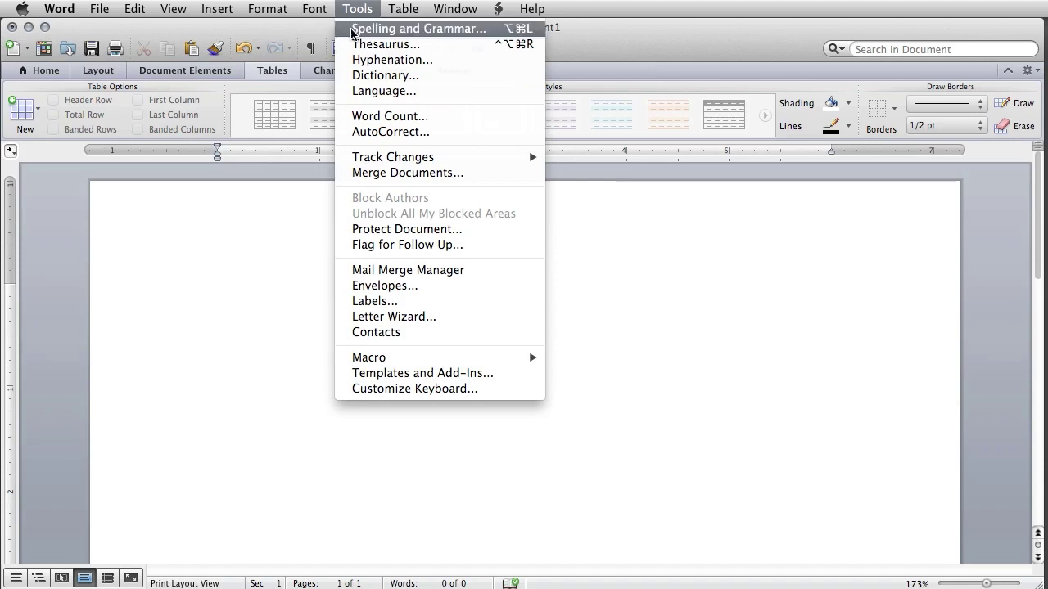
click(408, 270)
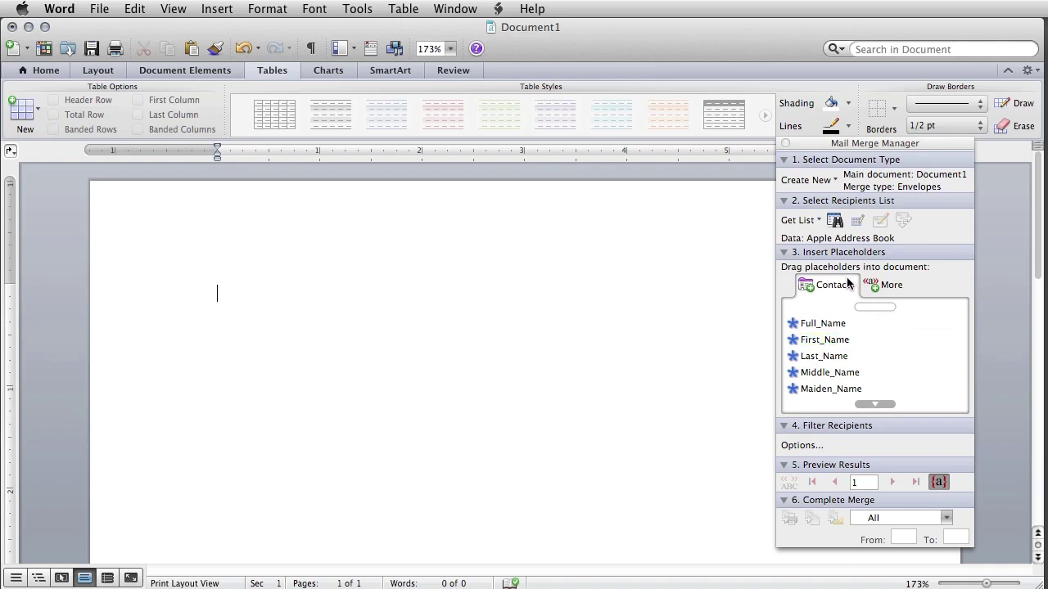
- Create the merge document as envelopes and bring up the address position settings
click(817, 181)
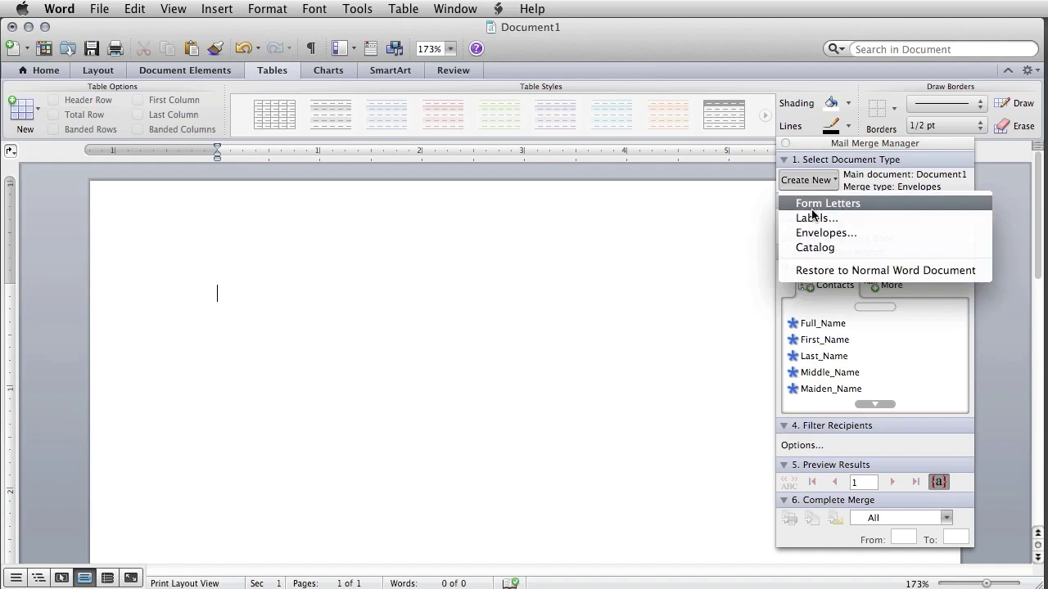
click(831, 233)
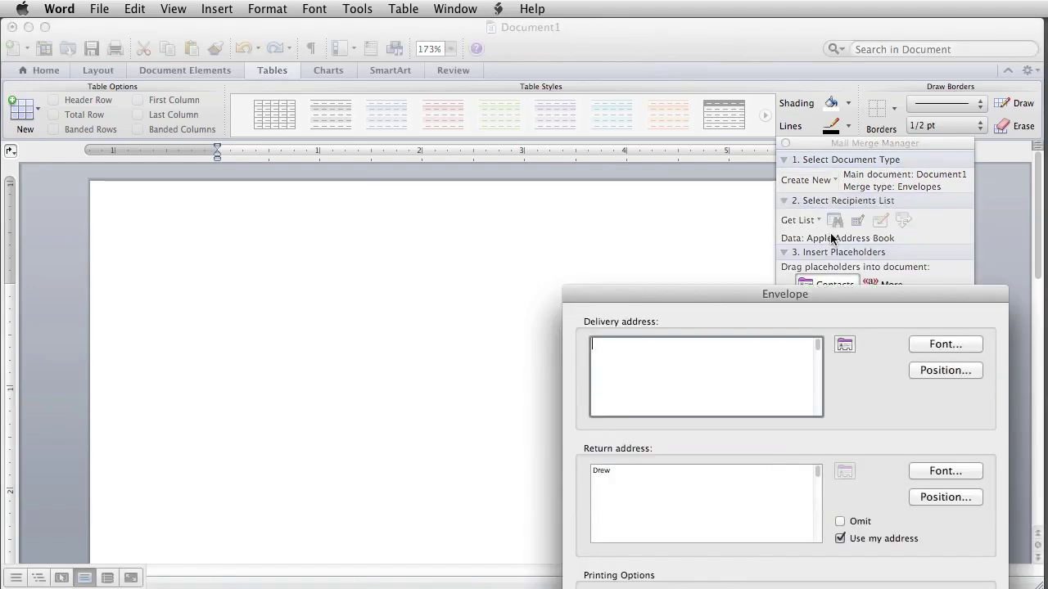
click(947, 371)
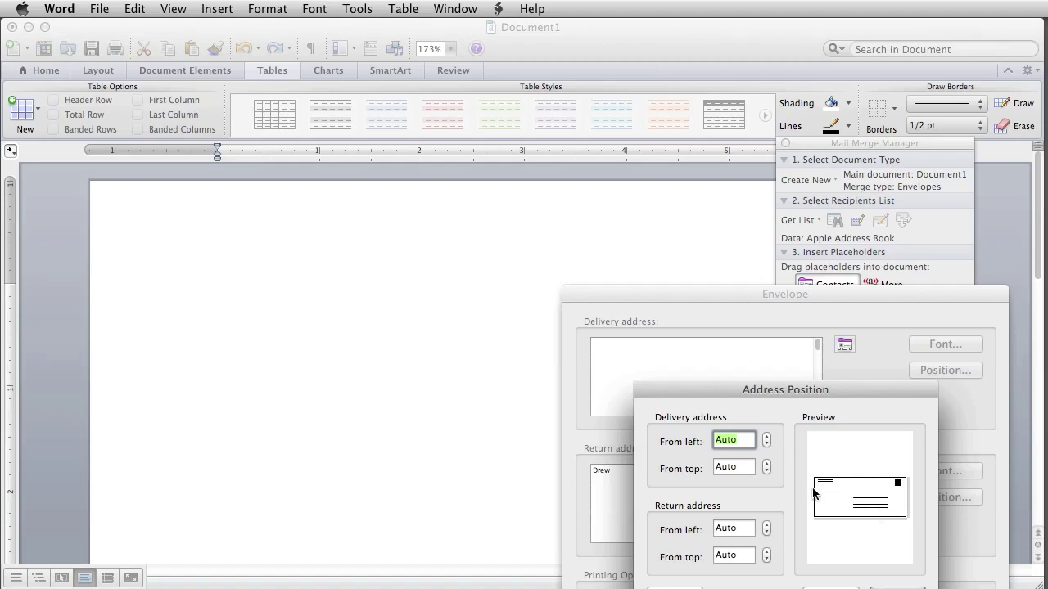
- Leave the return address's left offset at Auto after nudging it, and confirm both envelope dialogs
click(750, 528)
click(767, 528)
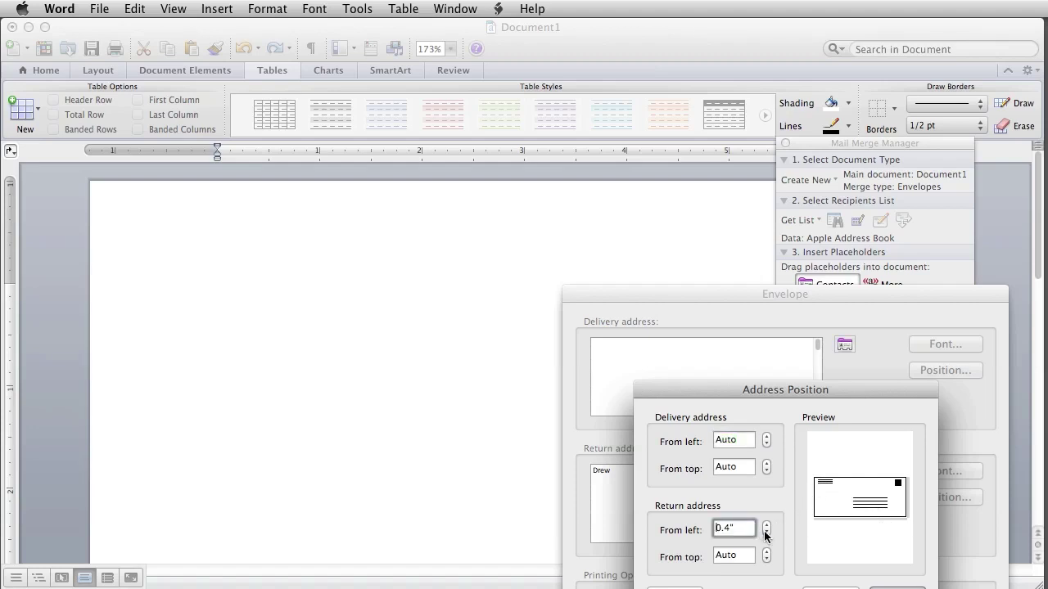
click(767, 534)
click(766, 528)
click(766, 527)
click(766, 526)
click(766, 534)
click(766, 534)
click(766, 533)
click(766, 533)
click(766, 534)
key(Return)
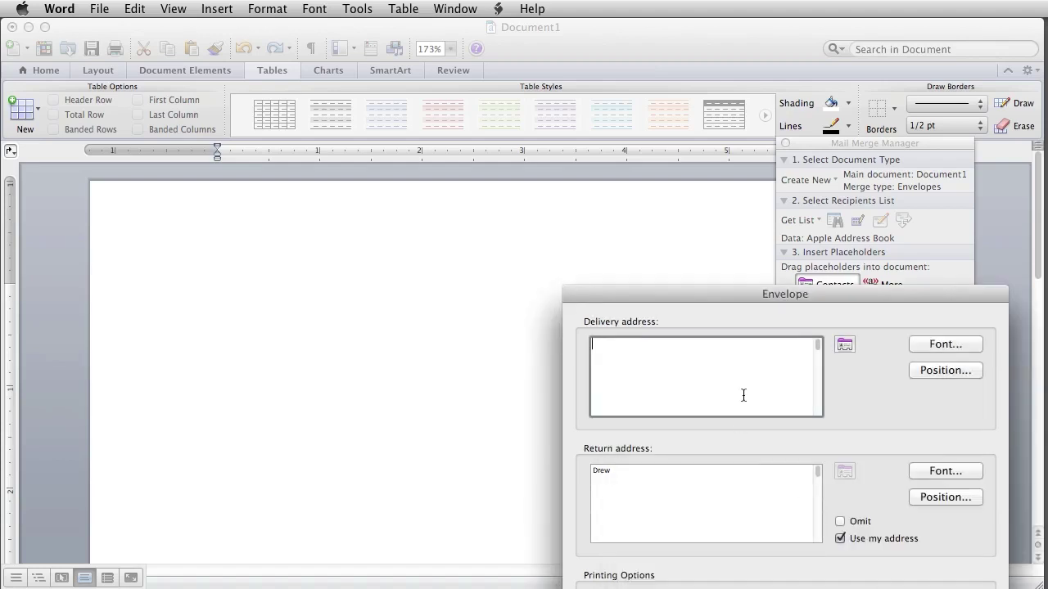
key(Return)
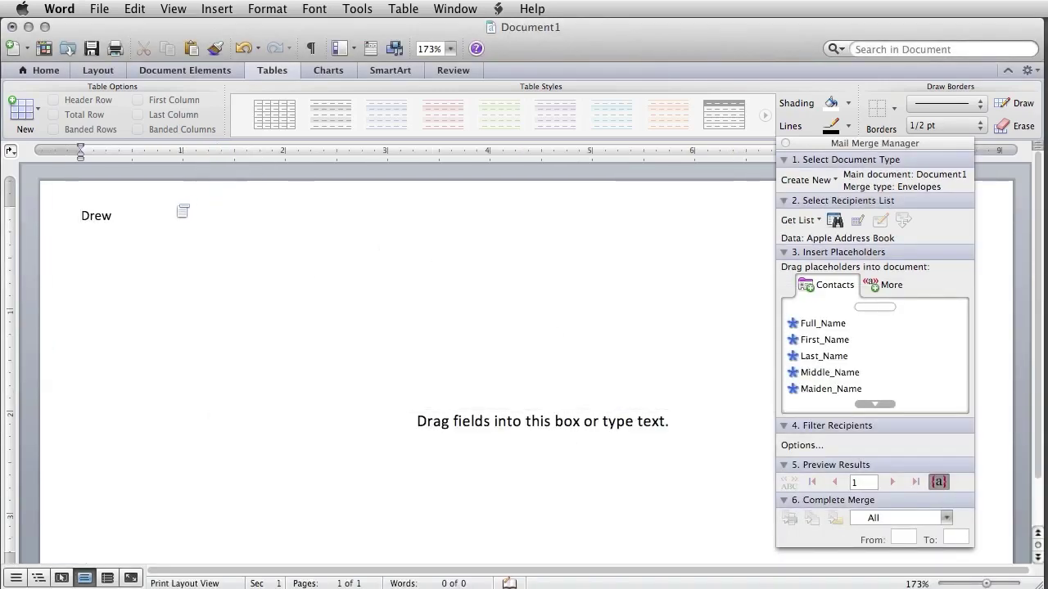
- Pick Apple Address Book as the recipient data source under Get List
click(799, 221)
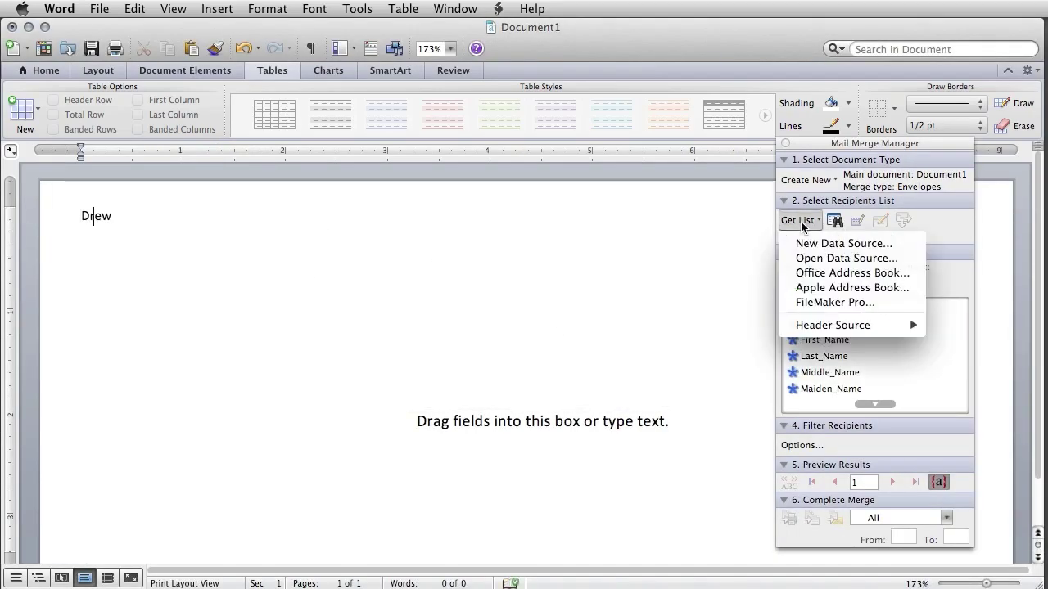
click(829, 288)
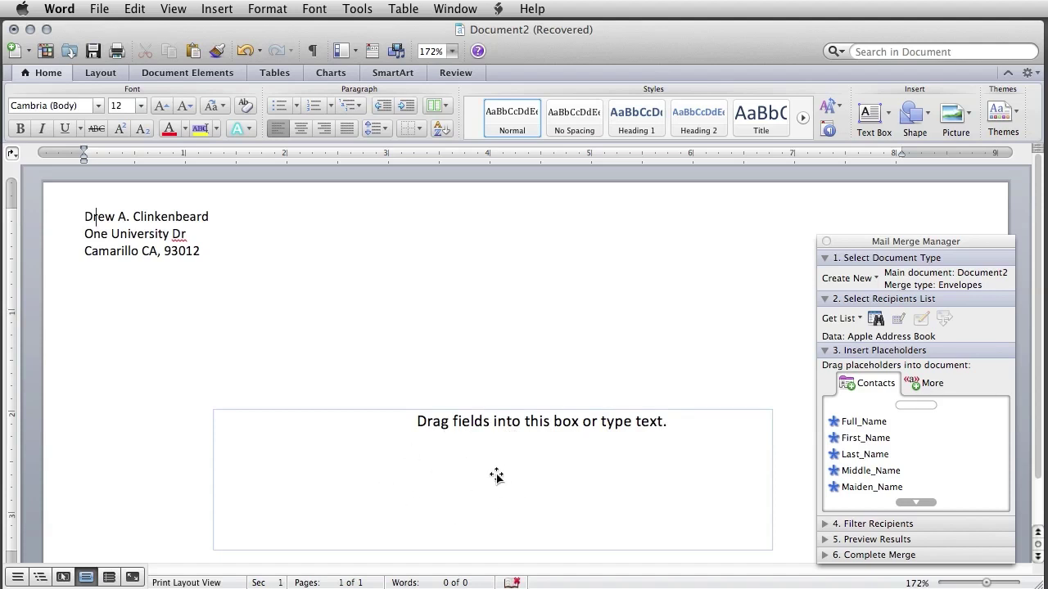
click(152, 234)
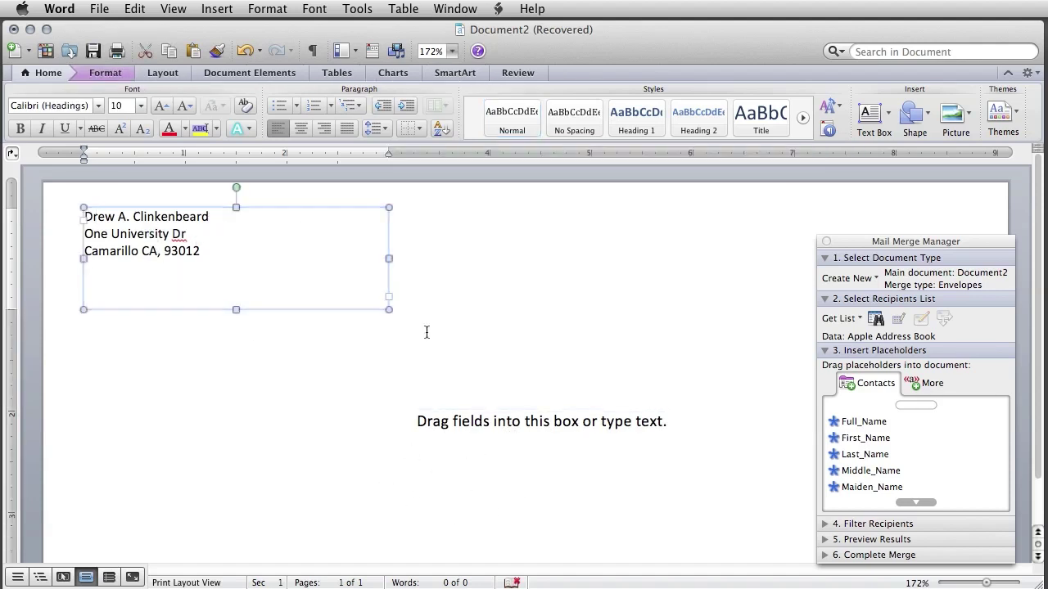
click(488, 457)
click(300, 307)
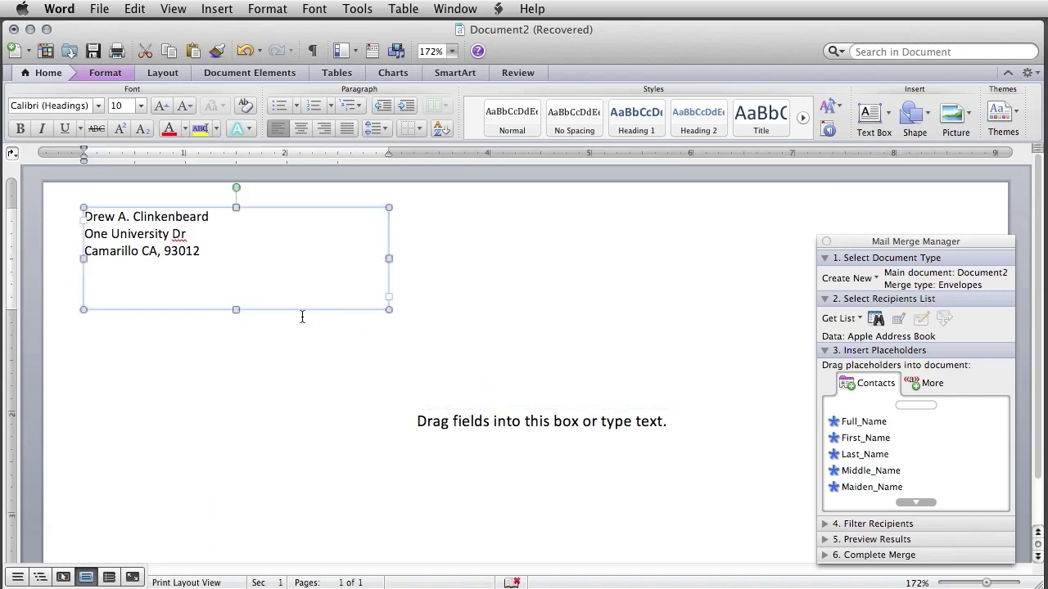
click(348, 421)
click(300, 310)
drag(236, 190, 117, 253)
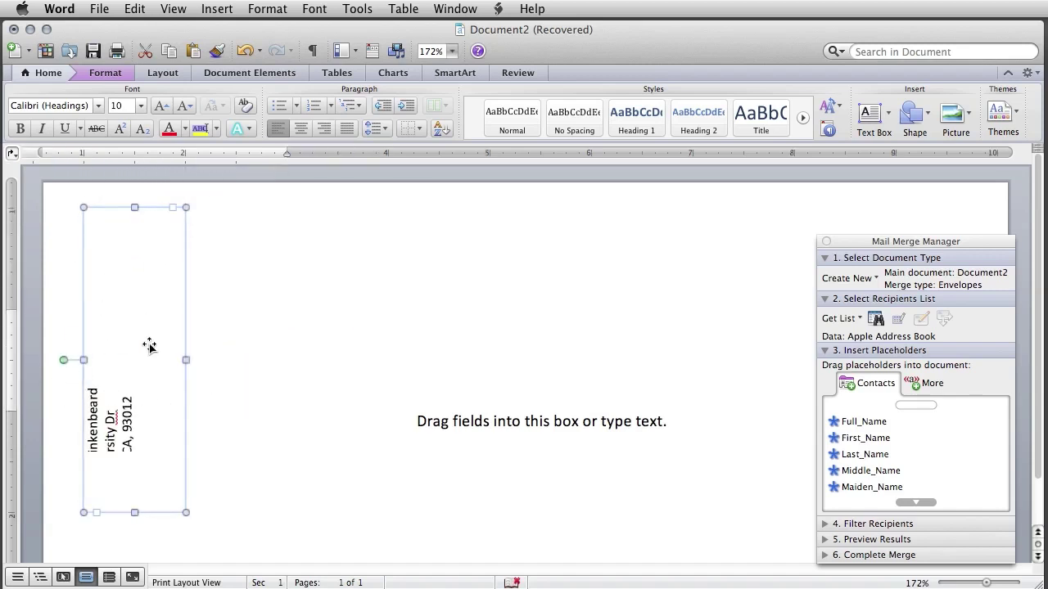
click(138, 421)
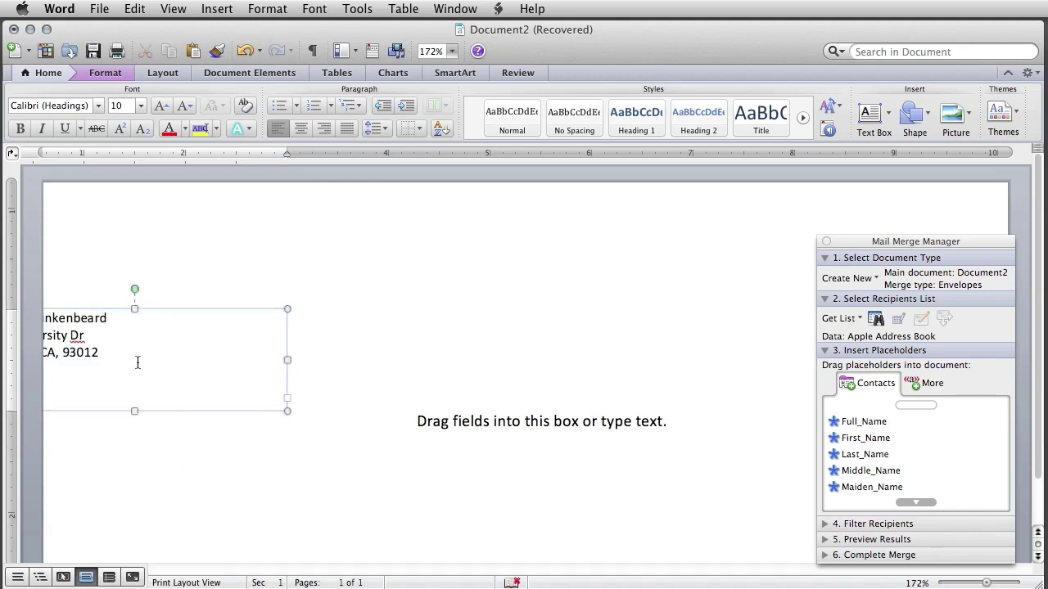
click(138, 288)
key(super+z)
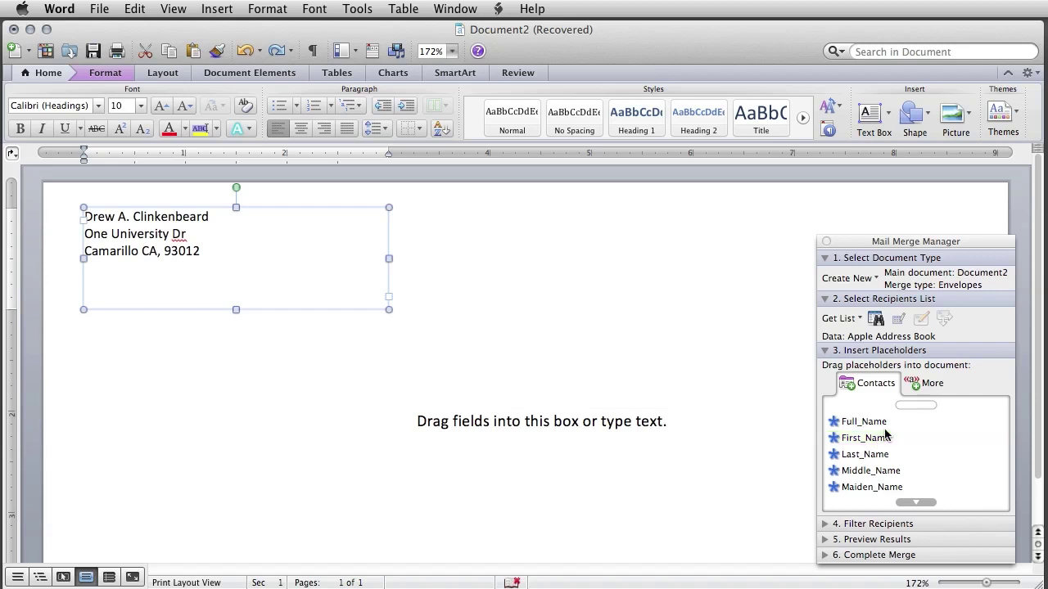
- Place the Full_Name and Address merge fields on separate lines in the delivery box
drag(873, 422, 540, 435)
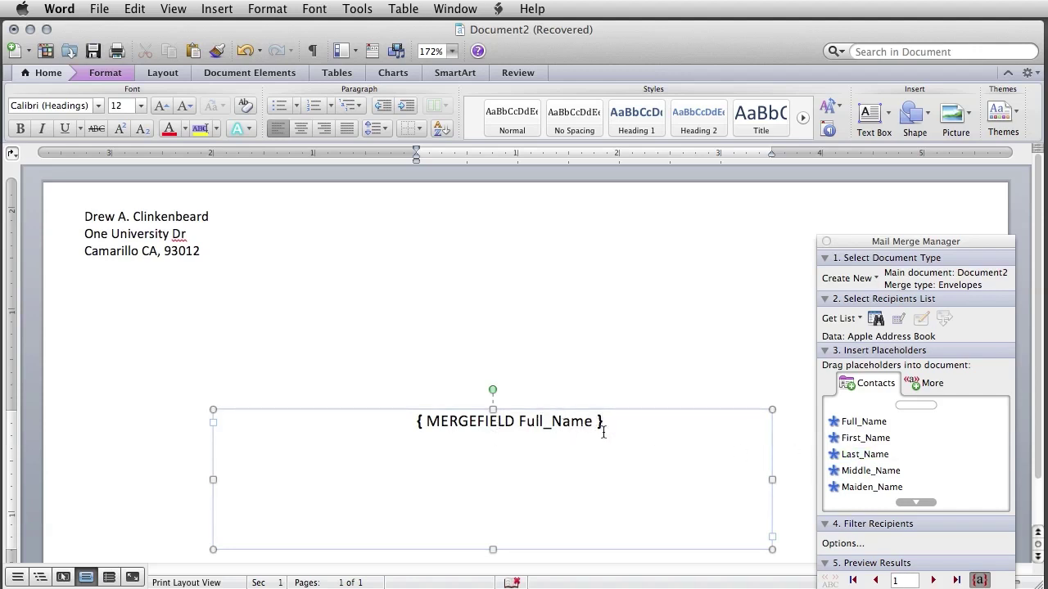
click(913, 502)
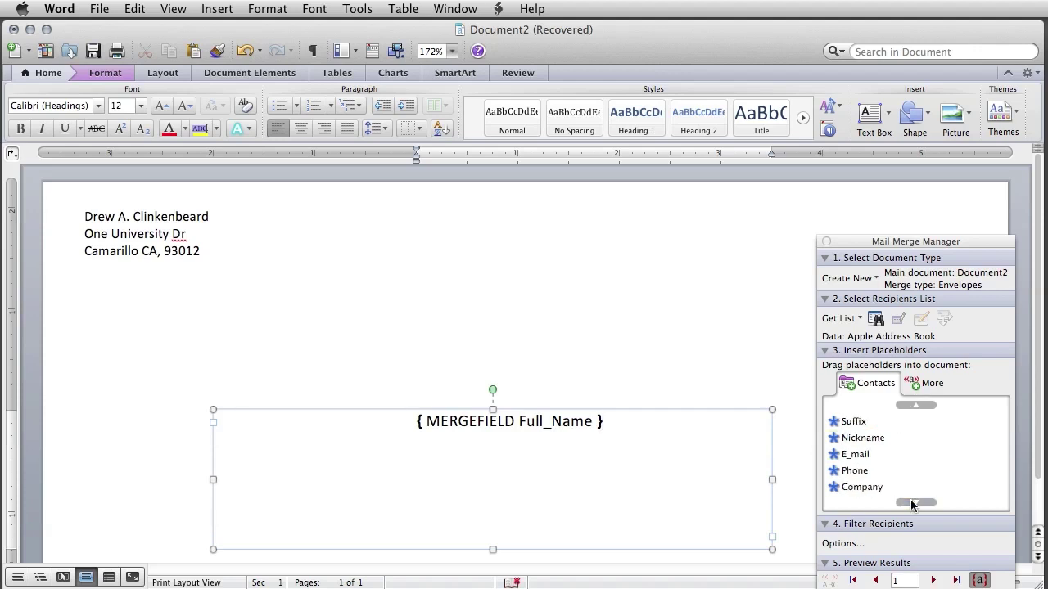
click(914, 502)
mouse_move(866, 471)
mouse_down()
mouse_move(892, 473)
mouse_move(517, 454)
mouse_move(541, 460)
mouse_move(602, 423)
mouse_move(647, 455)
mouse_move(605, 432)
mouse_up()
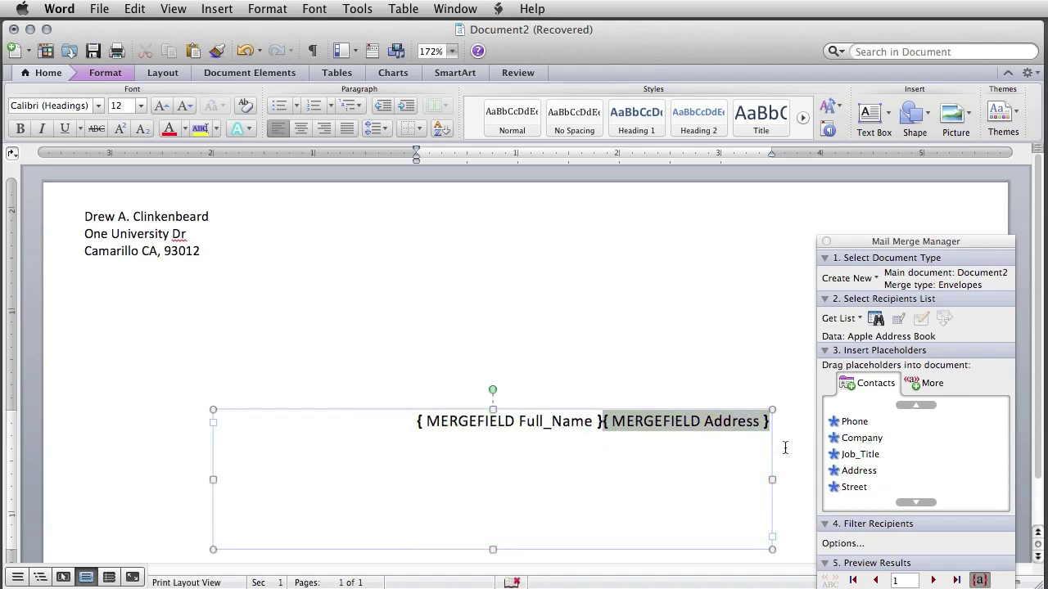
key(Return)
- Select both merge field lines in the delivery address box
key(Up)
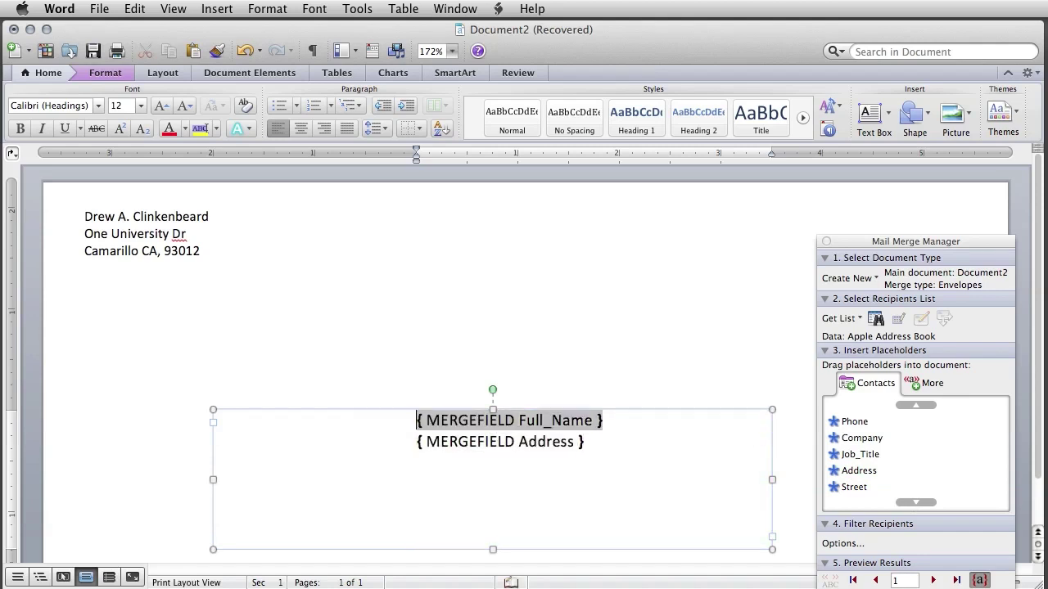
key(Down)
key(Up)
key(shift+Down)
key(super+a)
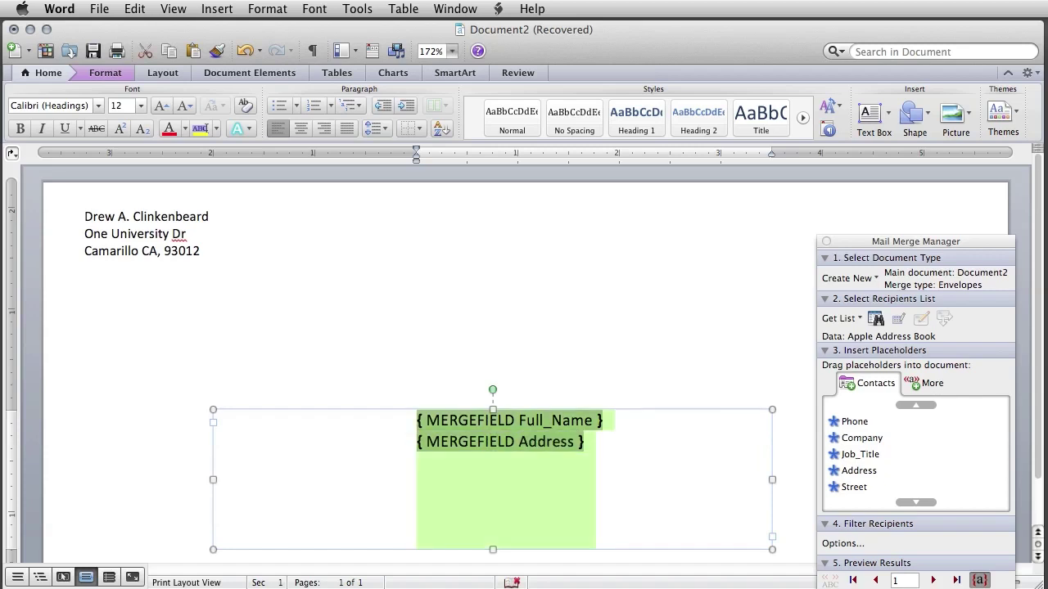
- Center the Full_Name and Address lines in the delivery box, then deselect them
click(302, 131)
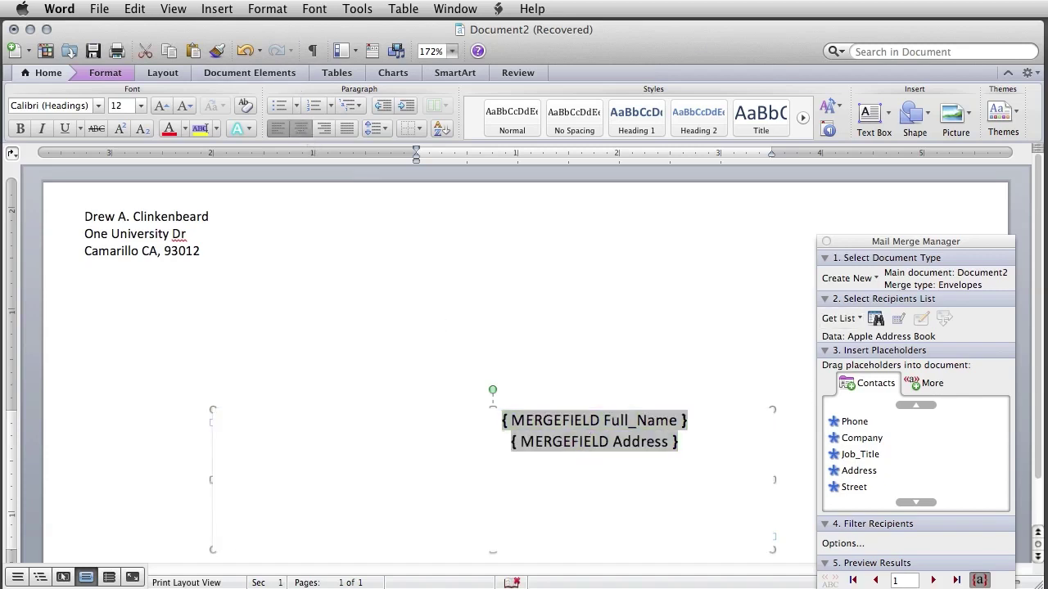
click(279, 129)
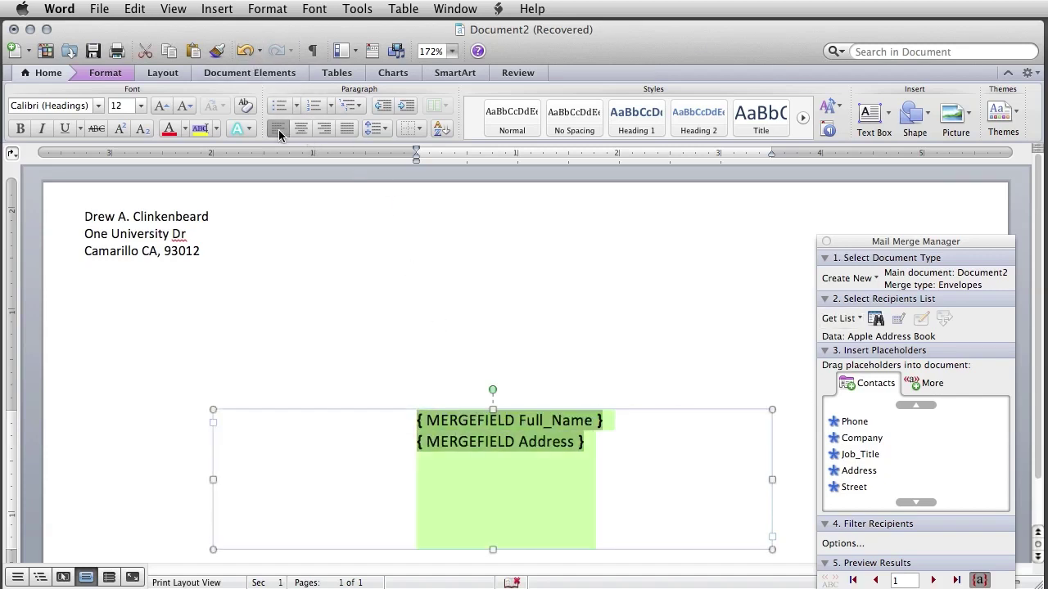
click(298, 130)
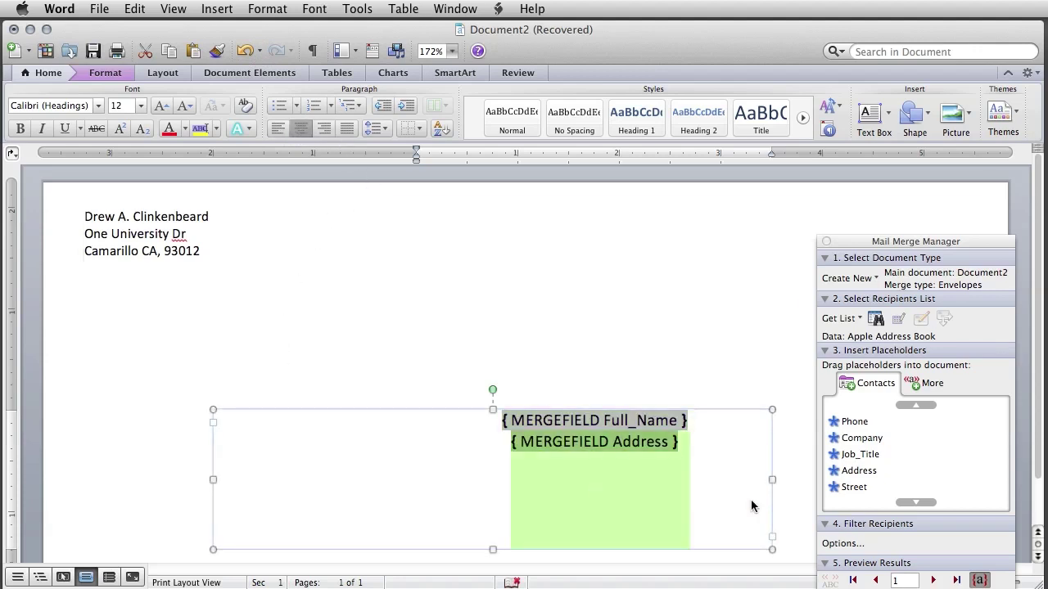
click(601, 505)
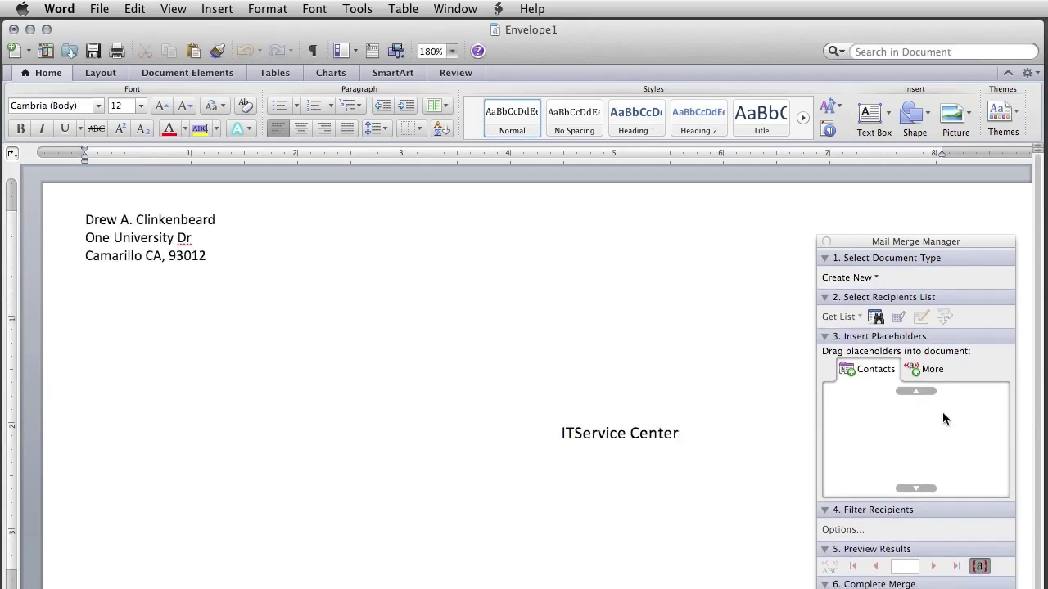
- Close the Mail Merge Manager, fit the window to the screen, and browse the merged envelopes
click(825, 242)
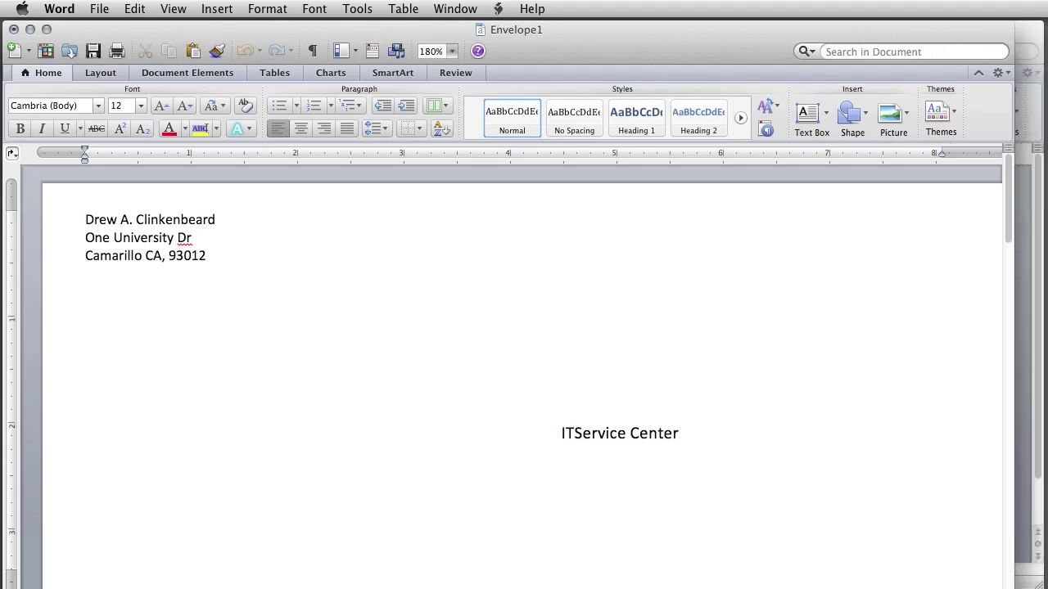
drag(1047, 588, 1040, 577)
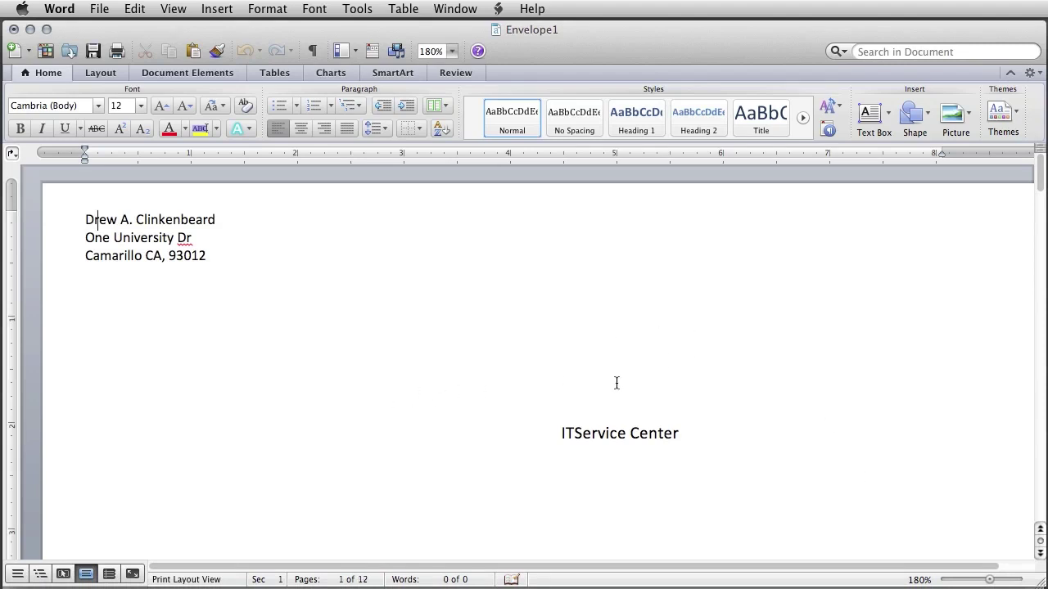
scroll(616, 383, down, 10)
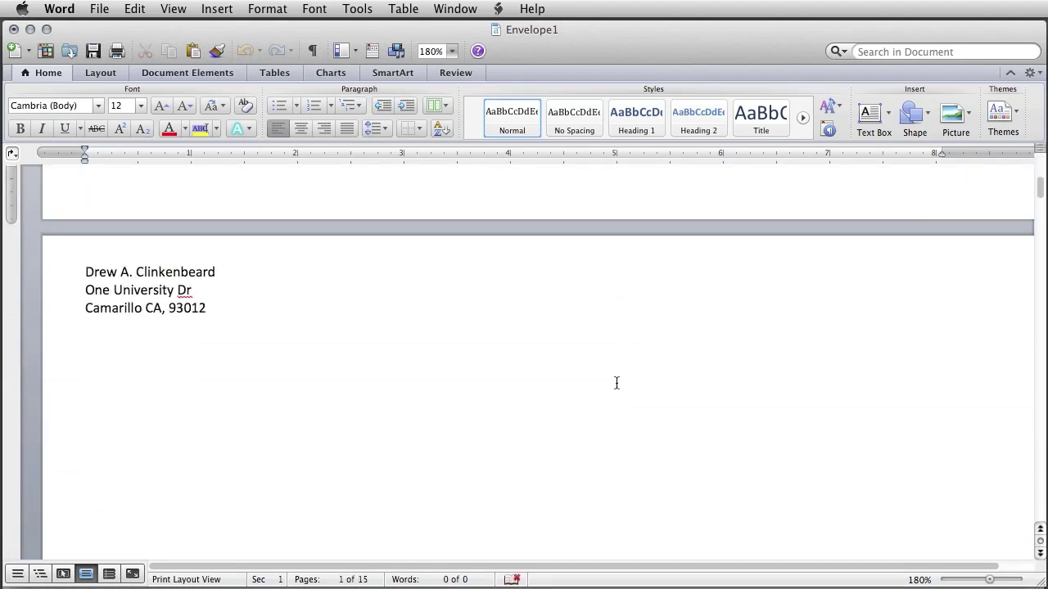
scroll(617, 384, down, 20)
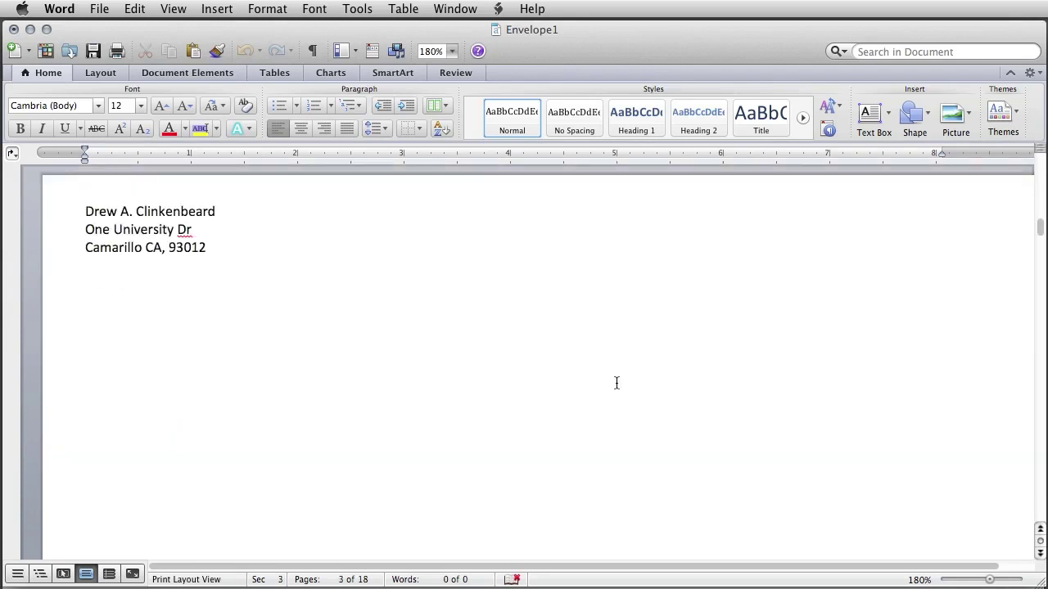
scroll(617, 384, down, 20)
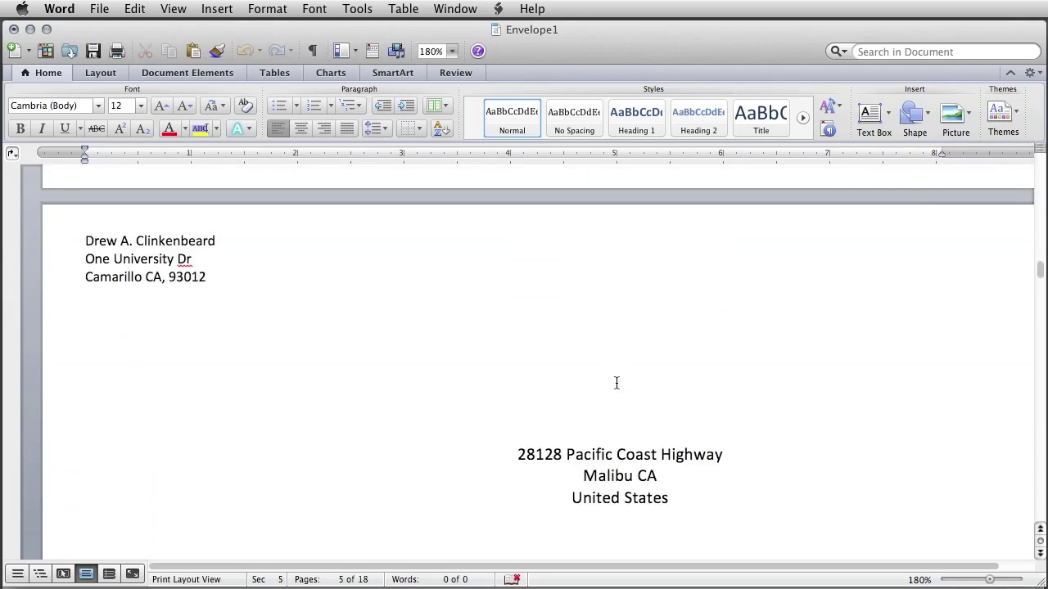
scroll(617, 383, down, 1)
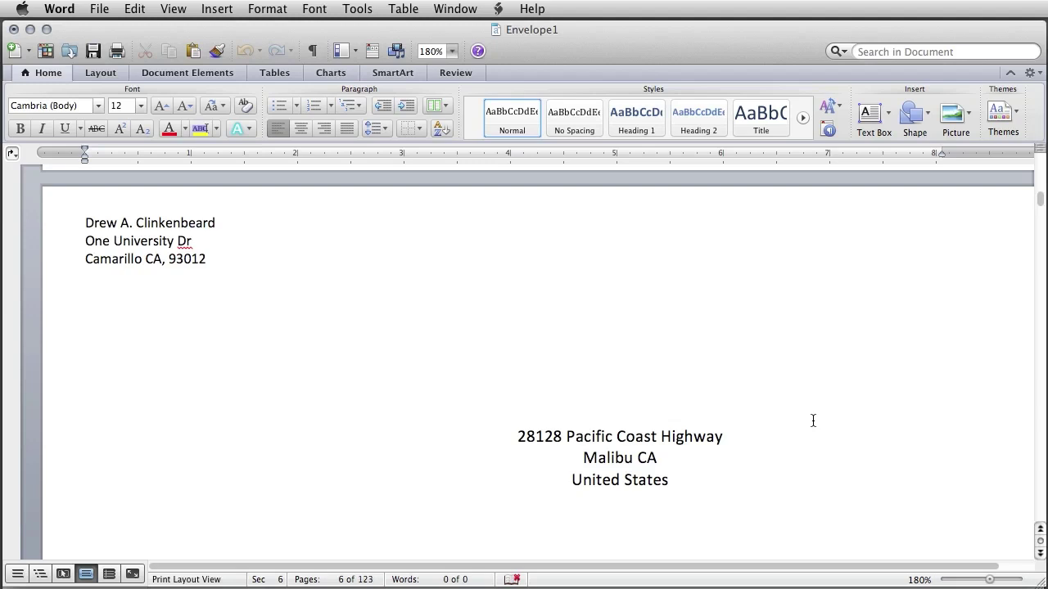
scroll(421, 450, down, 15)
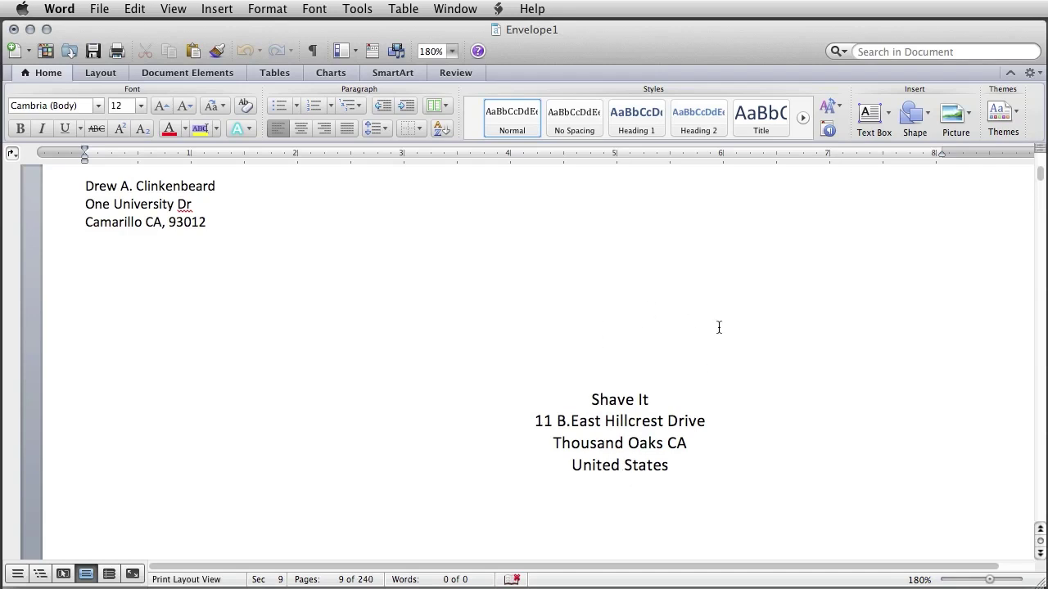
click(984, 579)
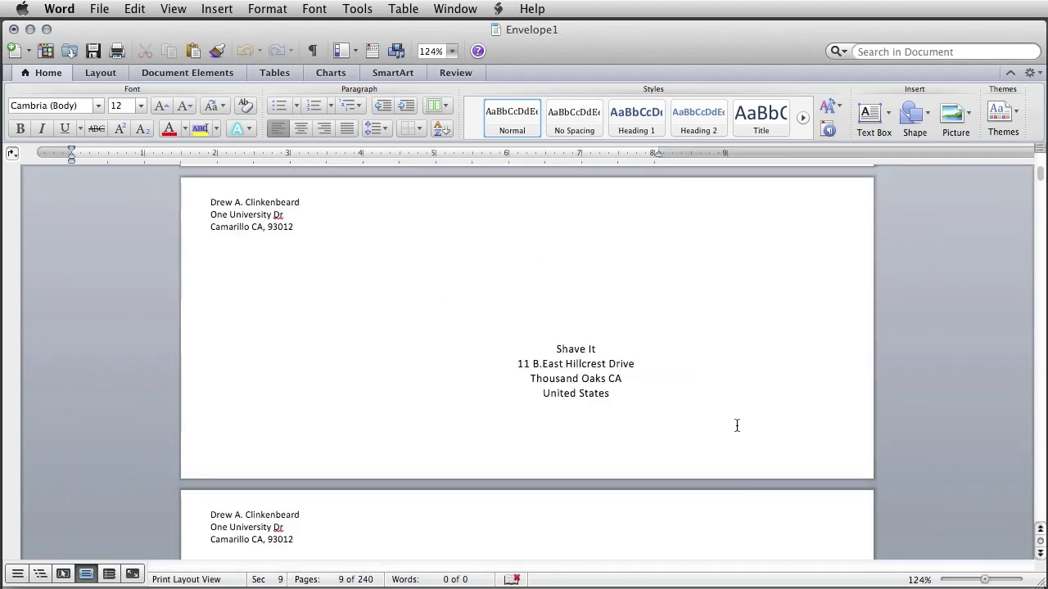
- Scroll through the merged envelope pages at 124% zoom
scroll(737, 425, down, 10)
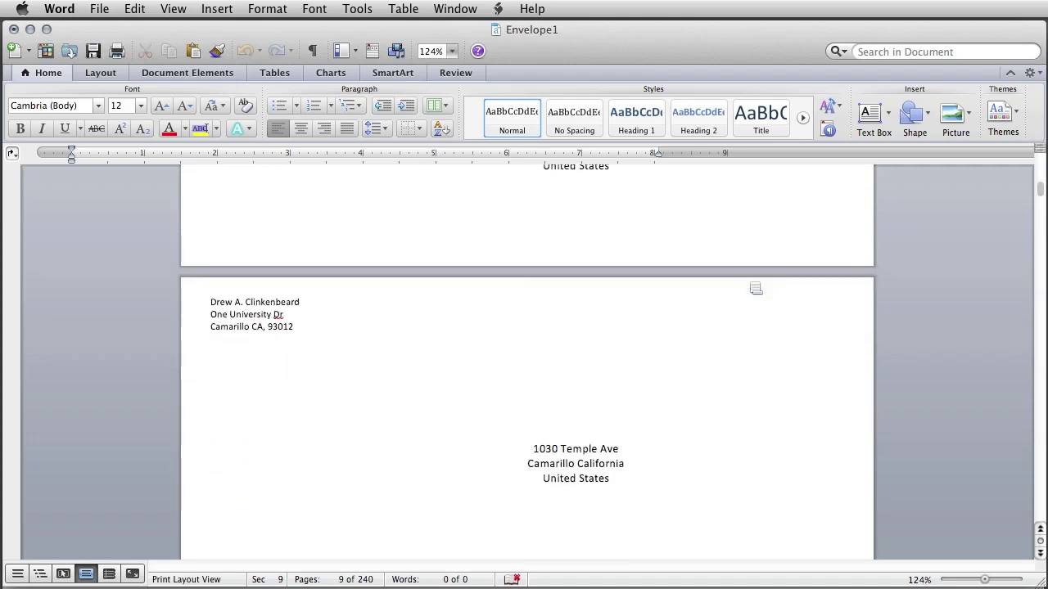
scroll(749, 282, down, 3)
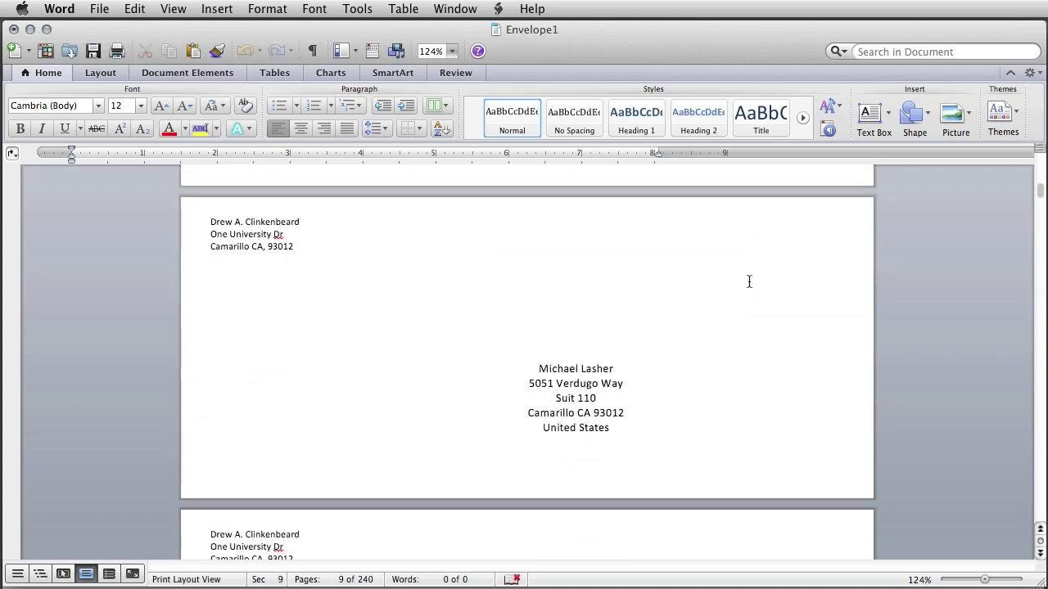